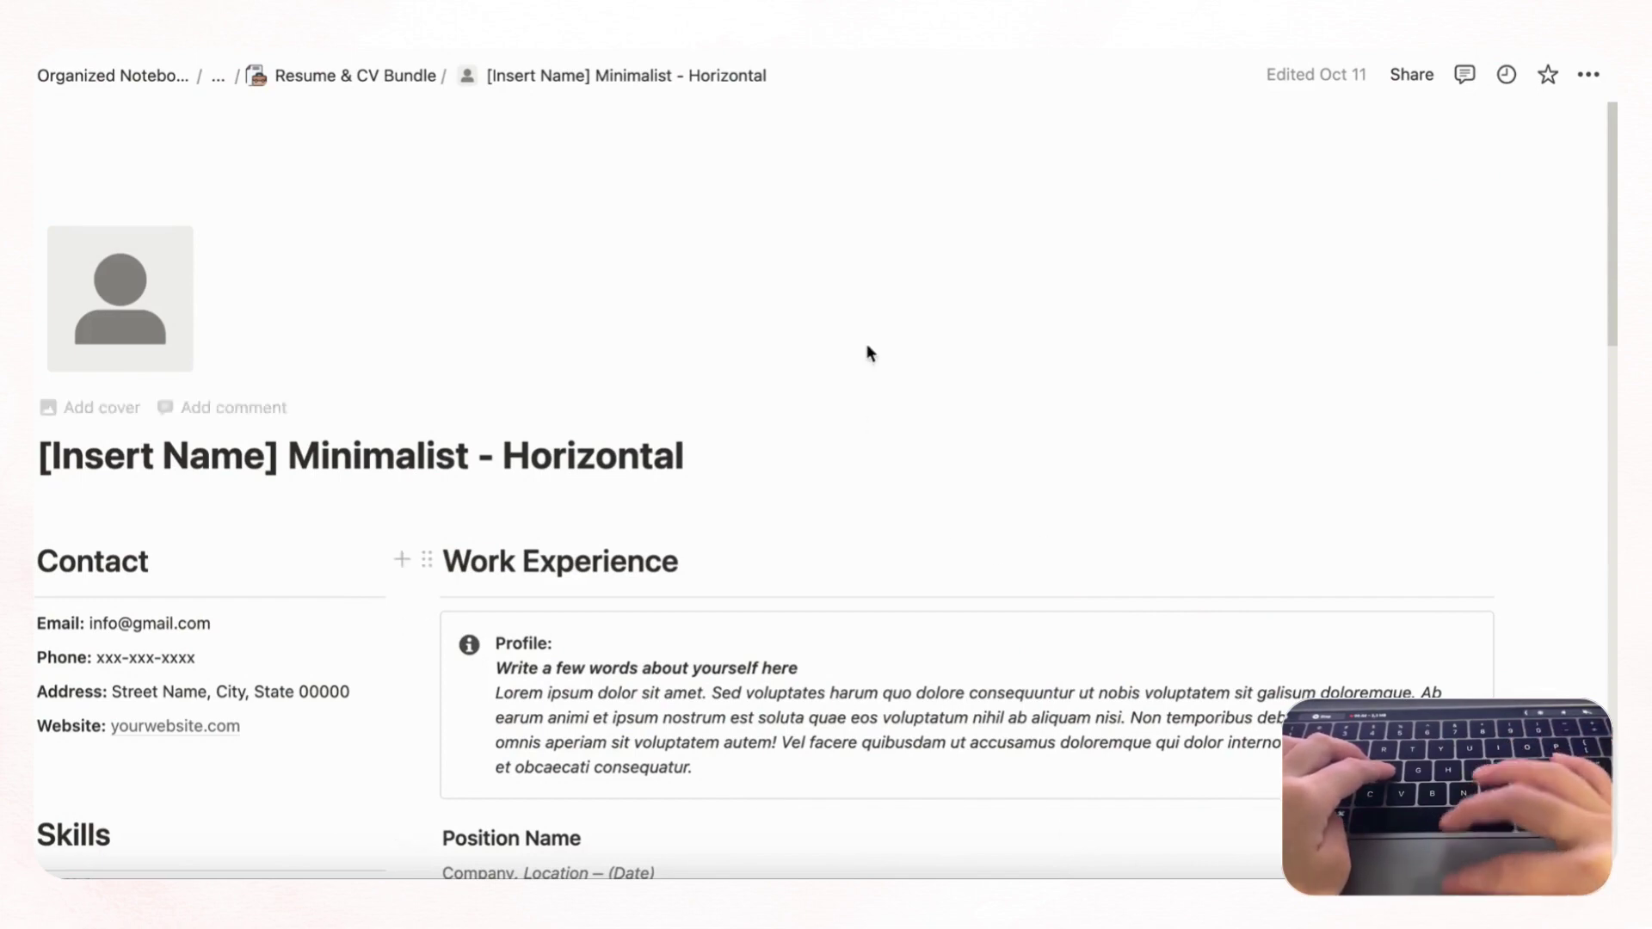
# Open the resume page's export settings from the ••• page menu.
pyautogui.click(1592, 79)
pyautogui.scroll(-3, 1543, 396)
pyautogui.scroll(-2, 1543, 395)
pyautogui.click(1504, 653)
# Keep PDF format, Current view for databases, and Everything for included content.
pyautogui.click(919, 332)
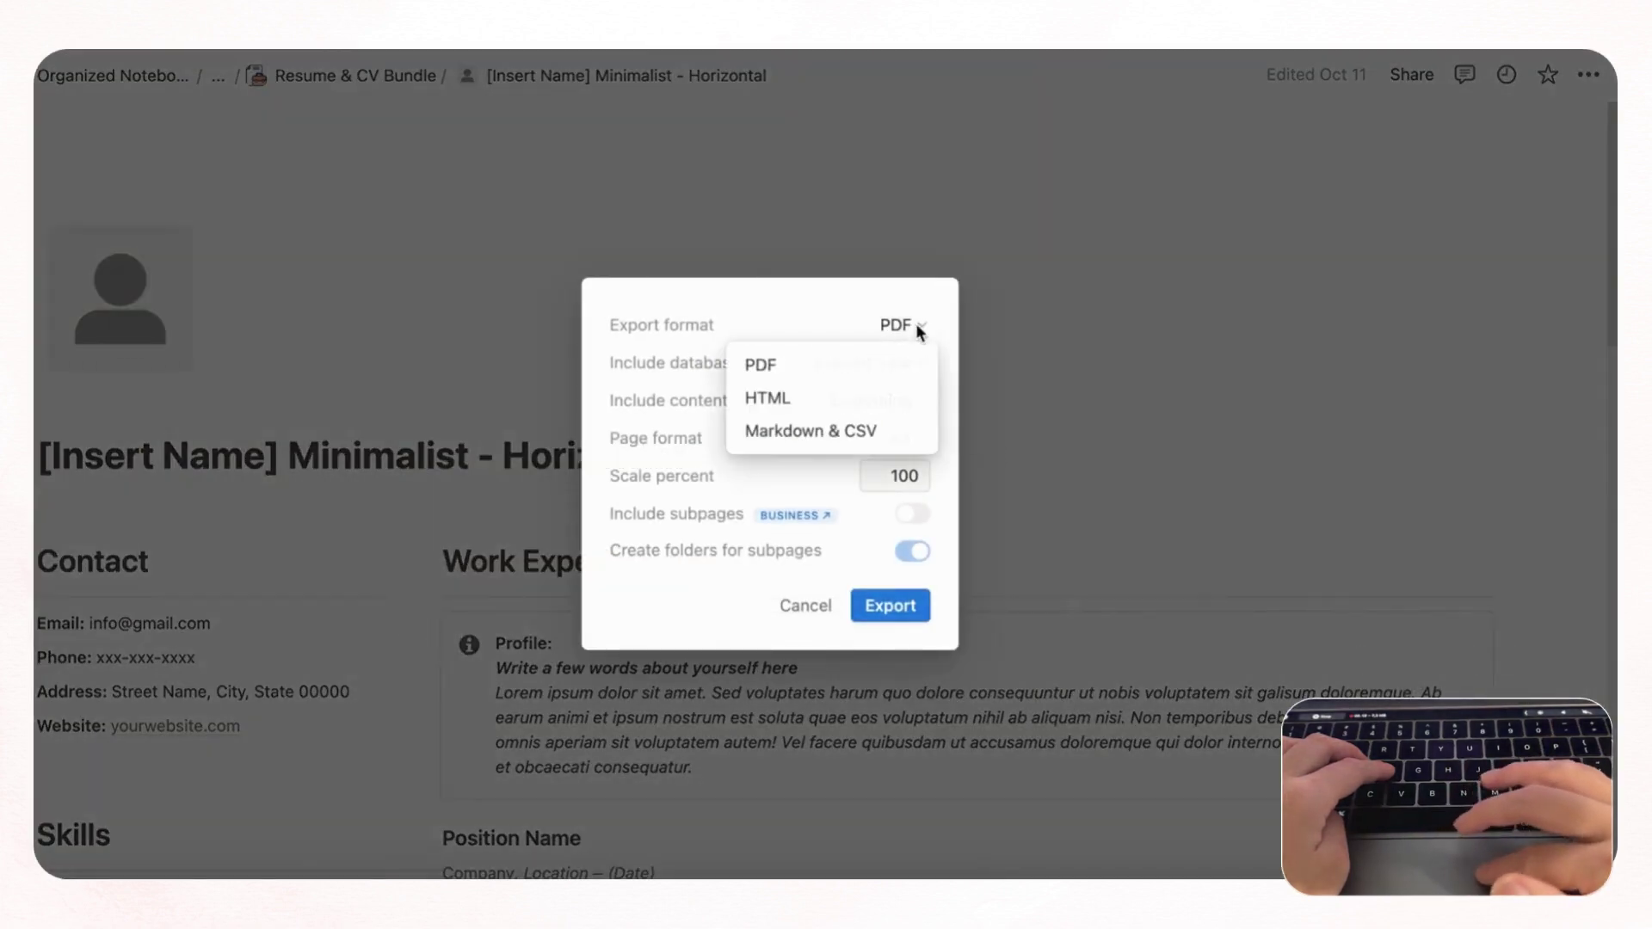
pyautogui.click(816, 372)
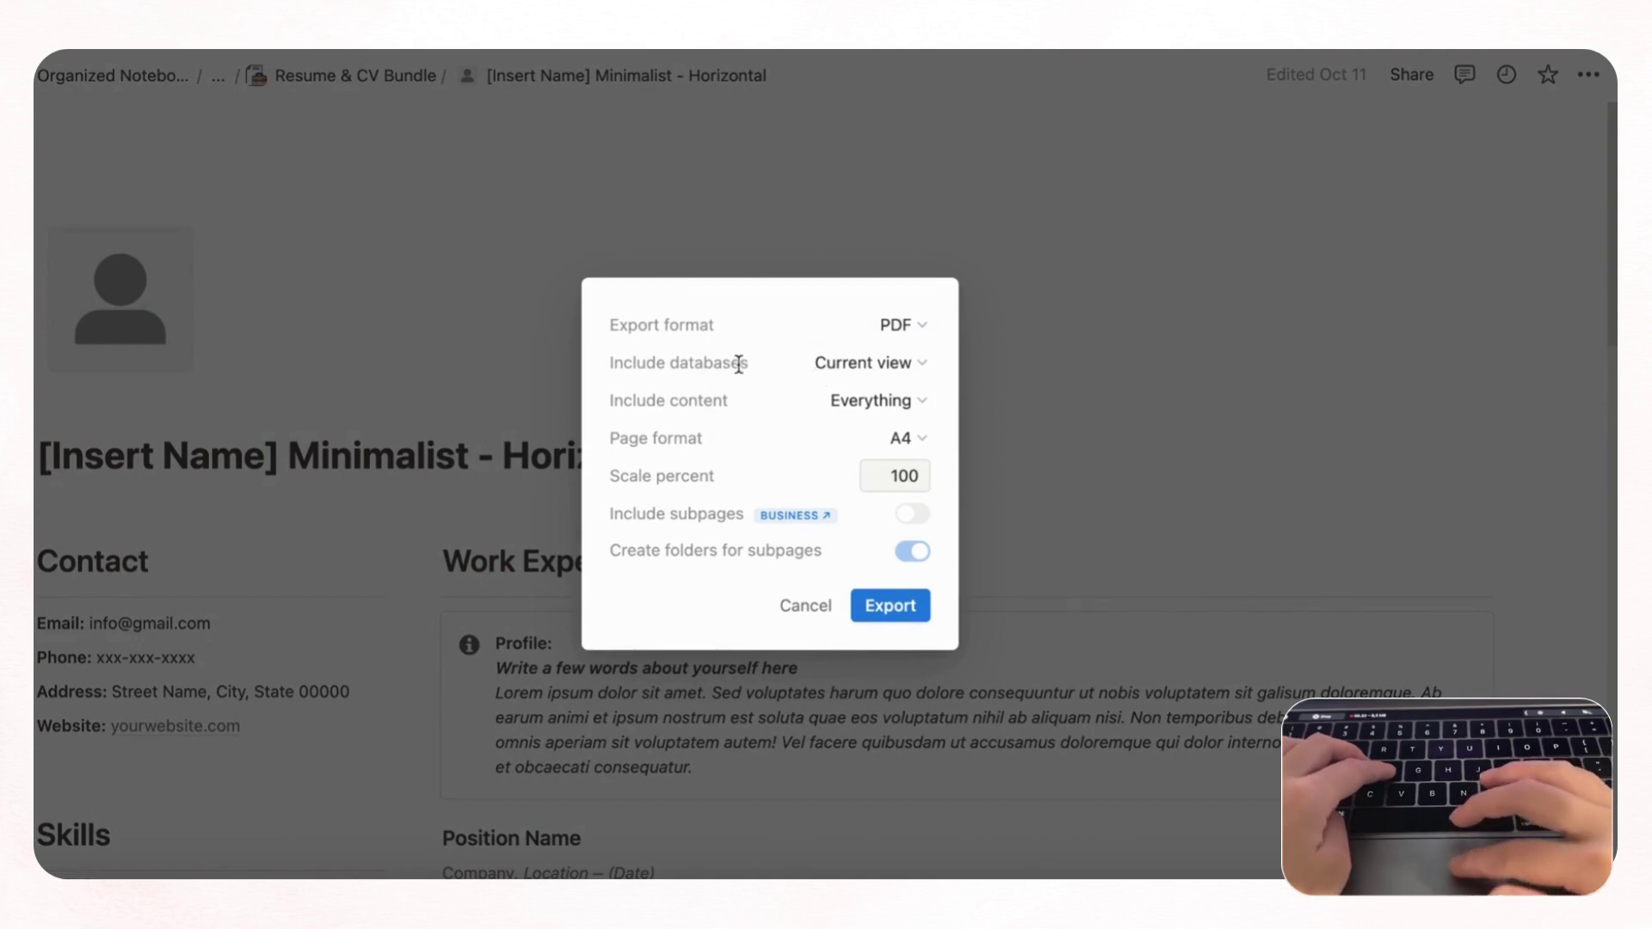
pyautogui.click(910, 364)
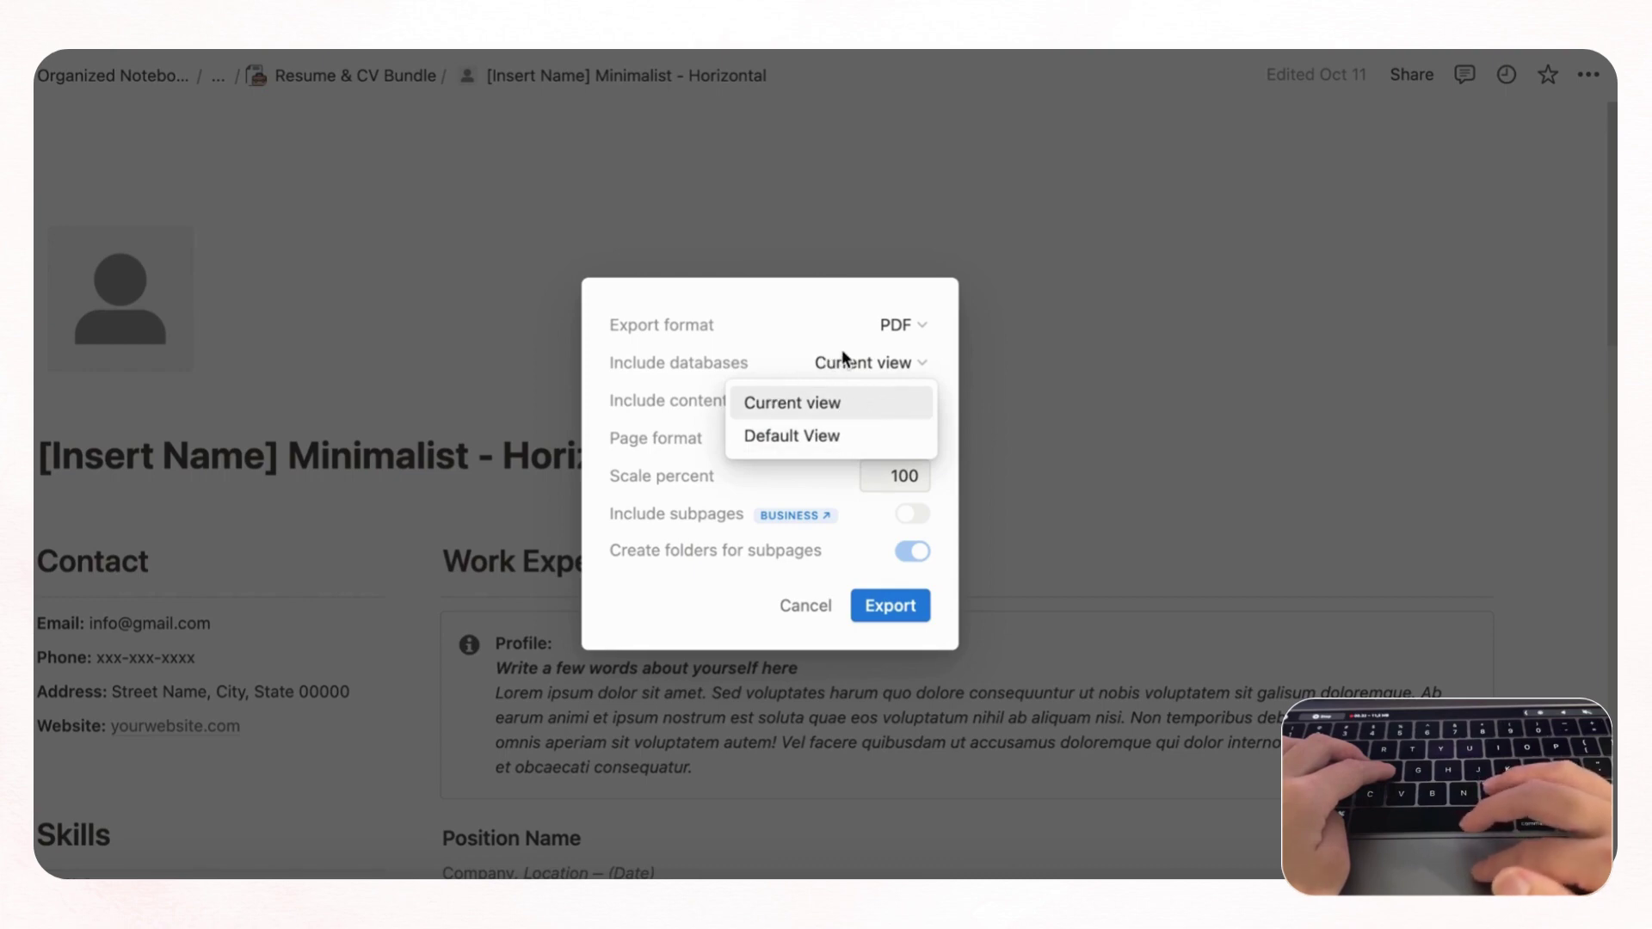
pyautogui.click(787, 360)
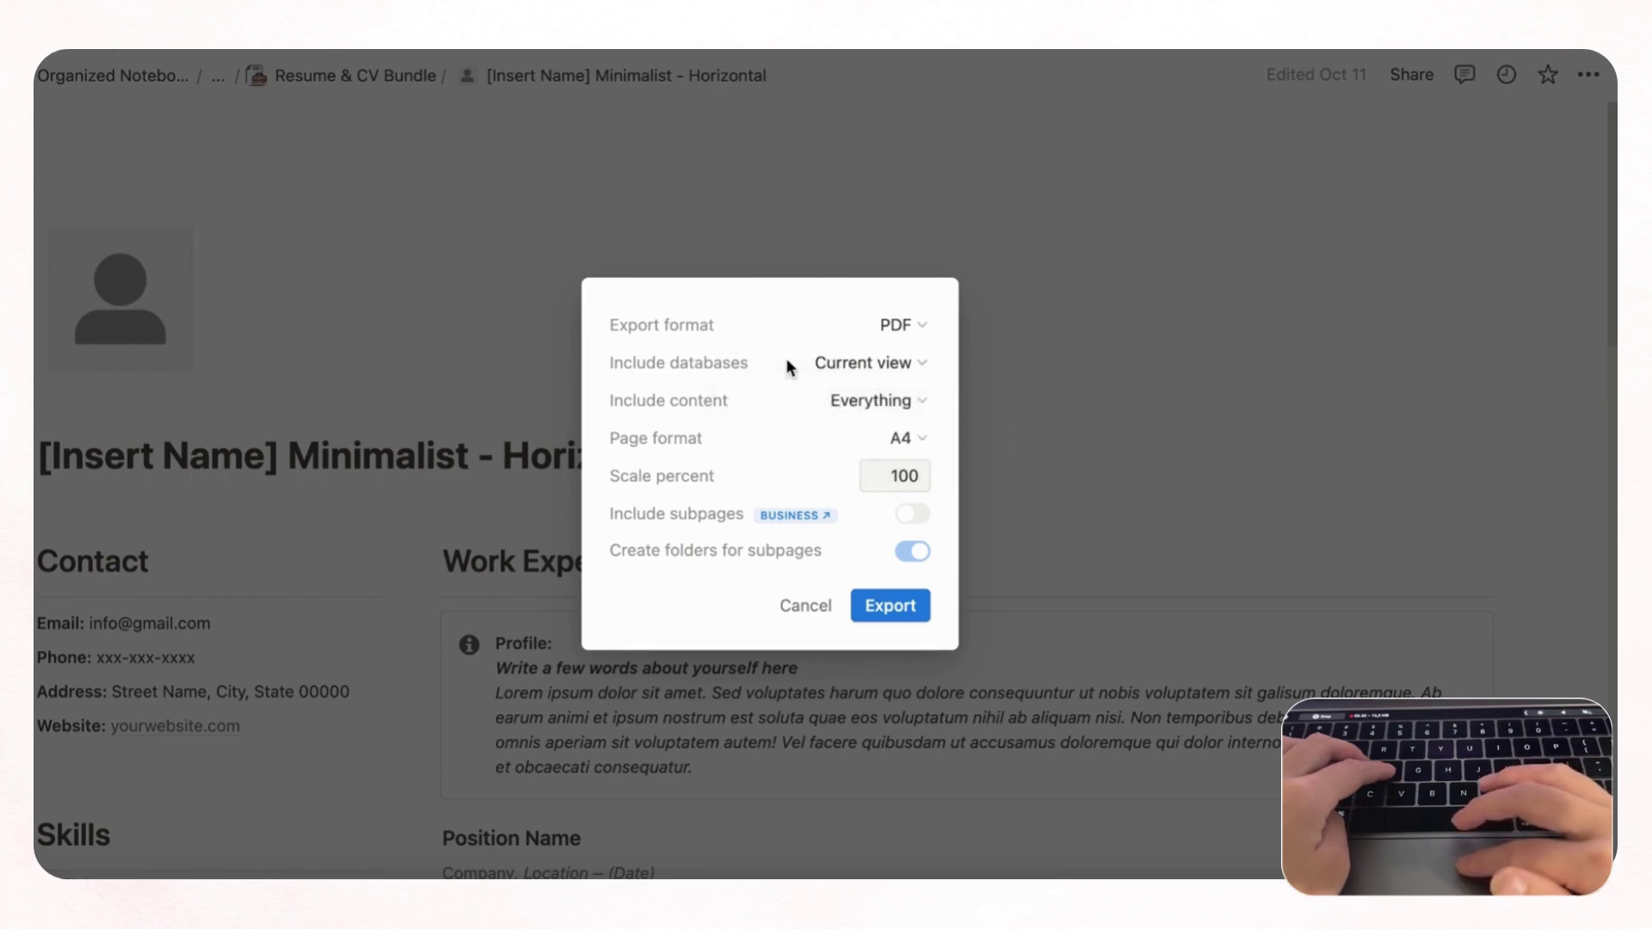
pyautogui.click(894, 403)
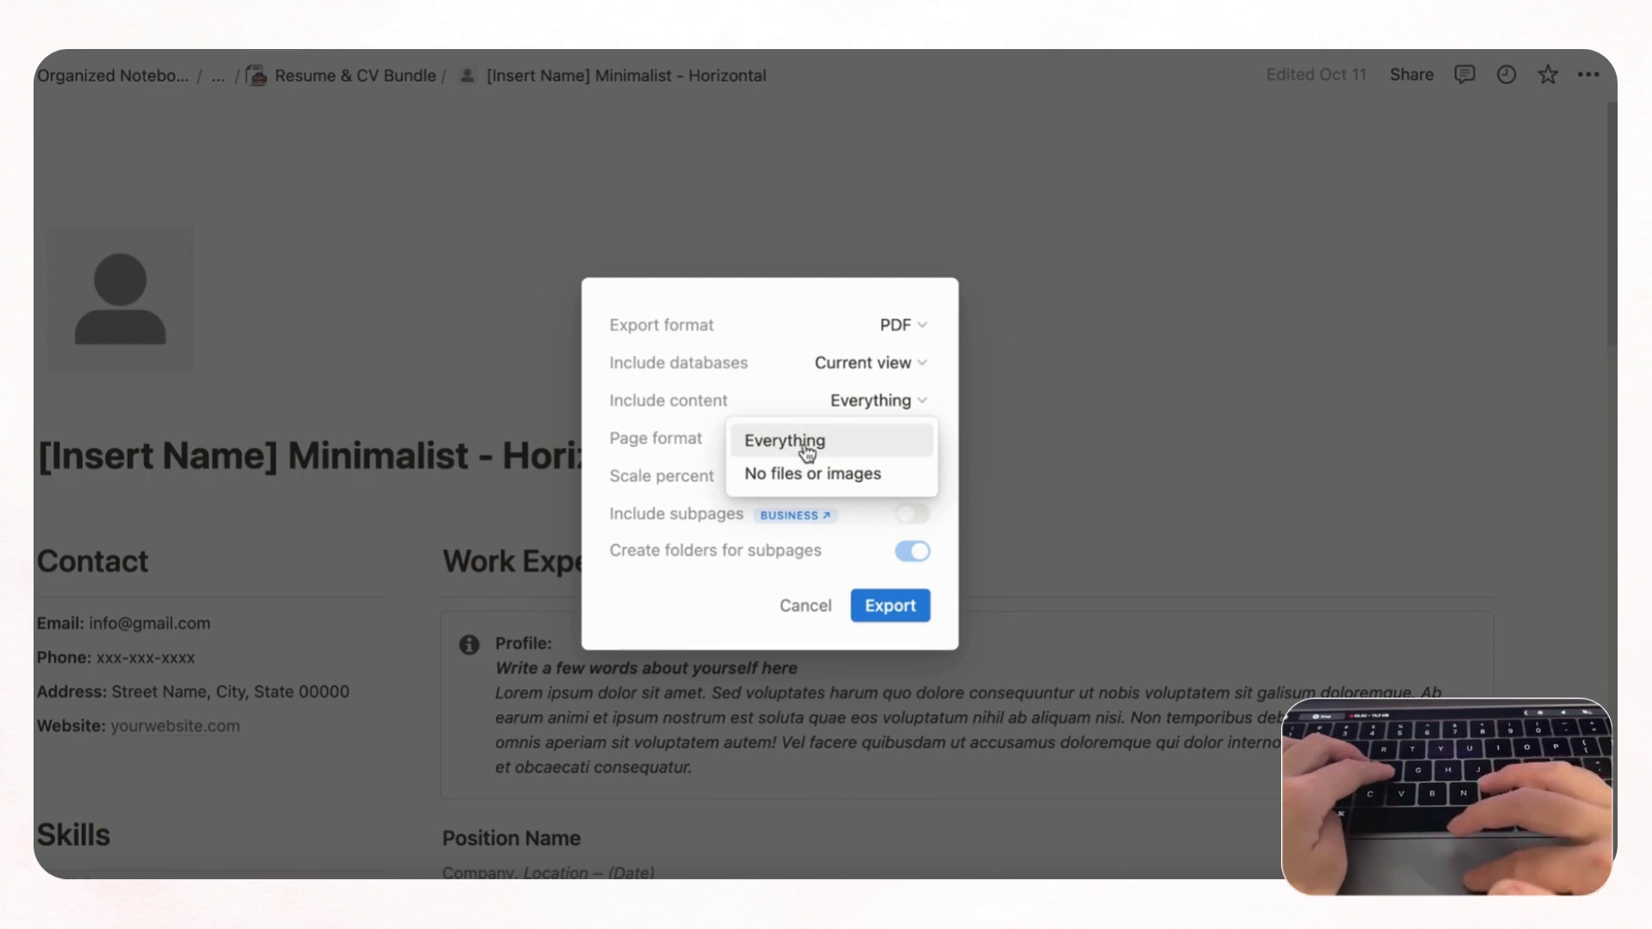
pyautogui.click(838, 445)
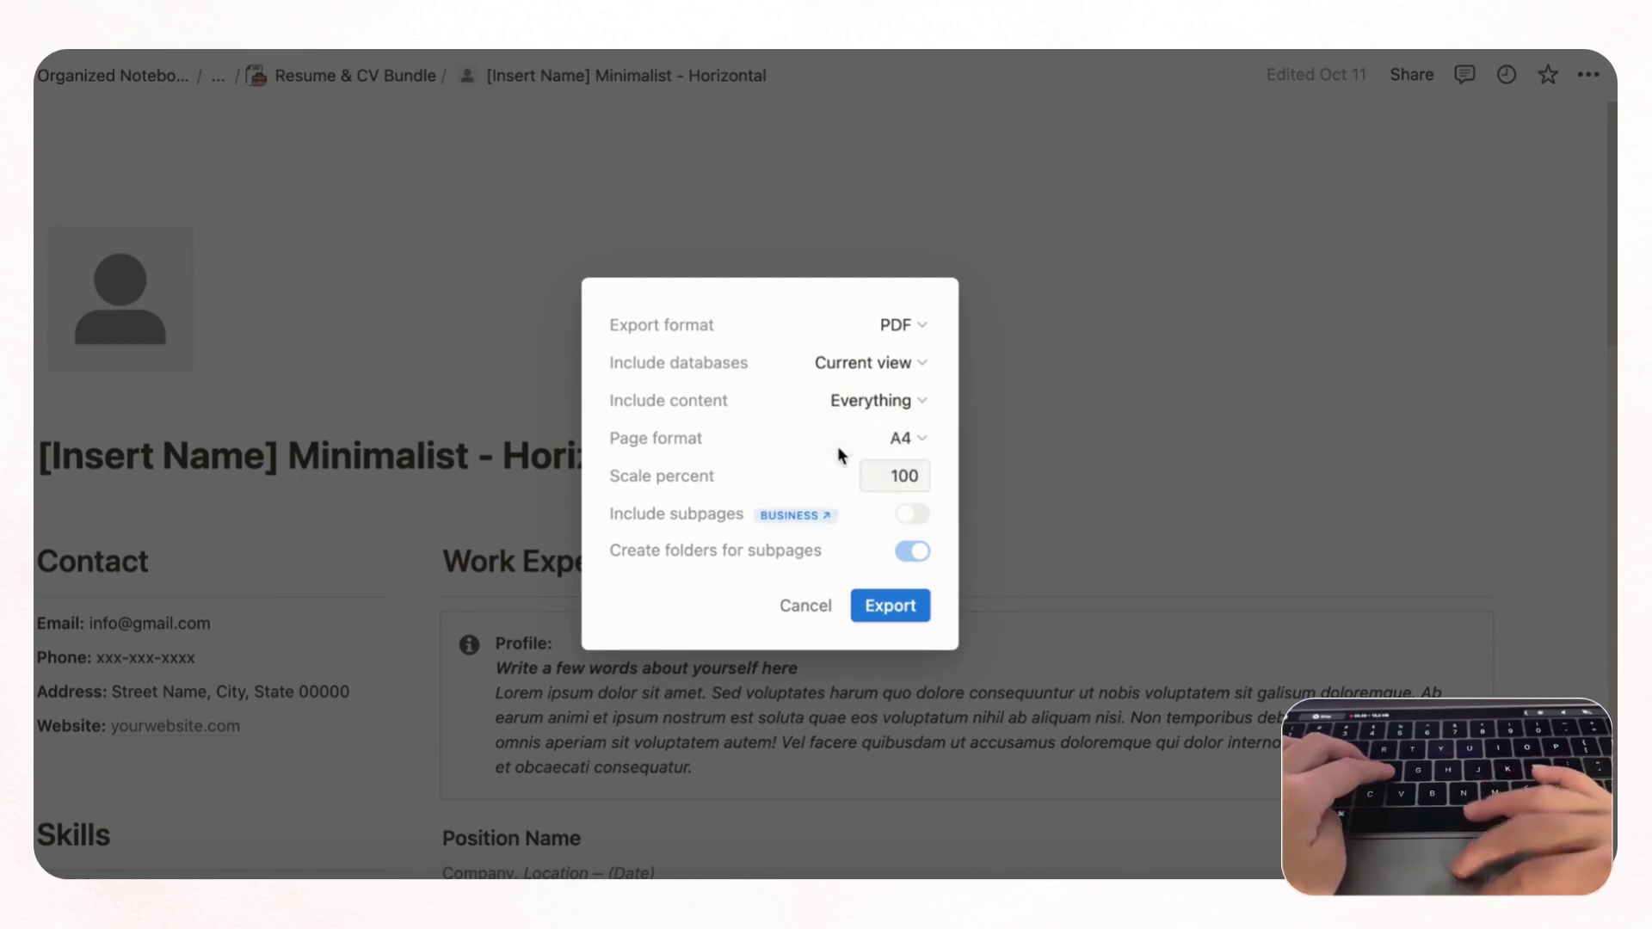
pyautogui.click(915, 442)
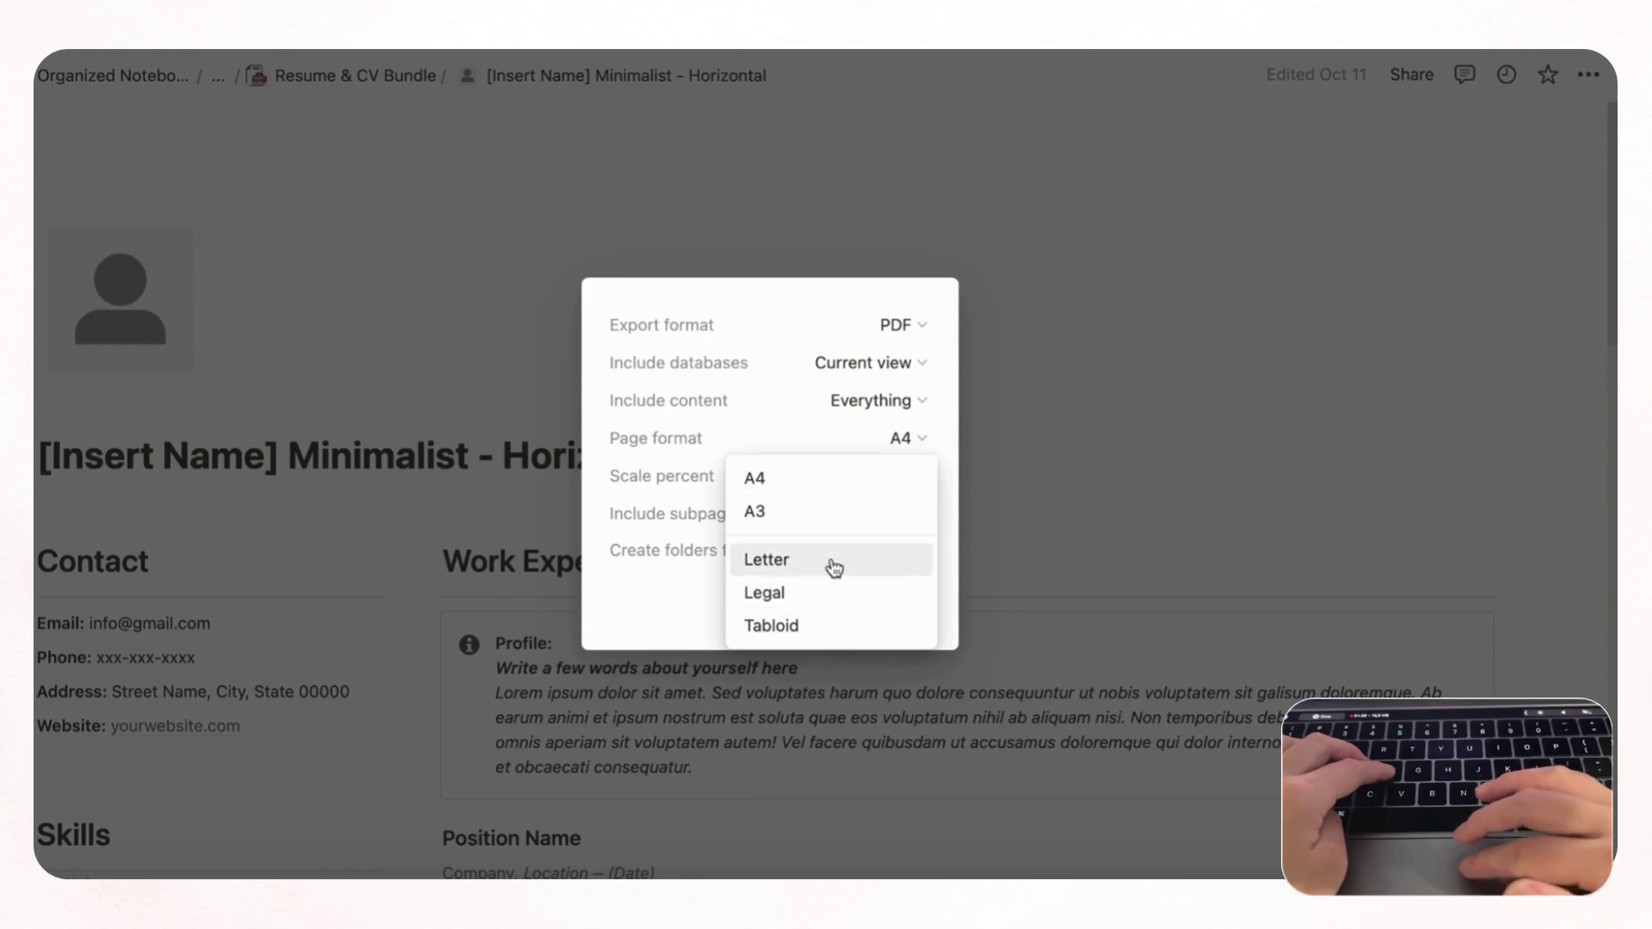
pyautogui.click(831, 437)
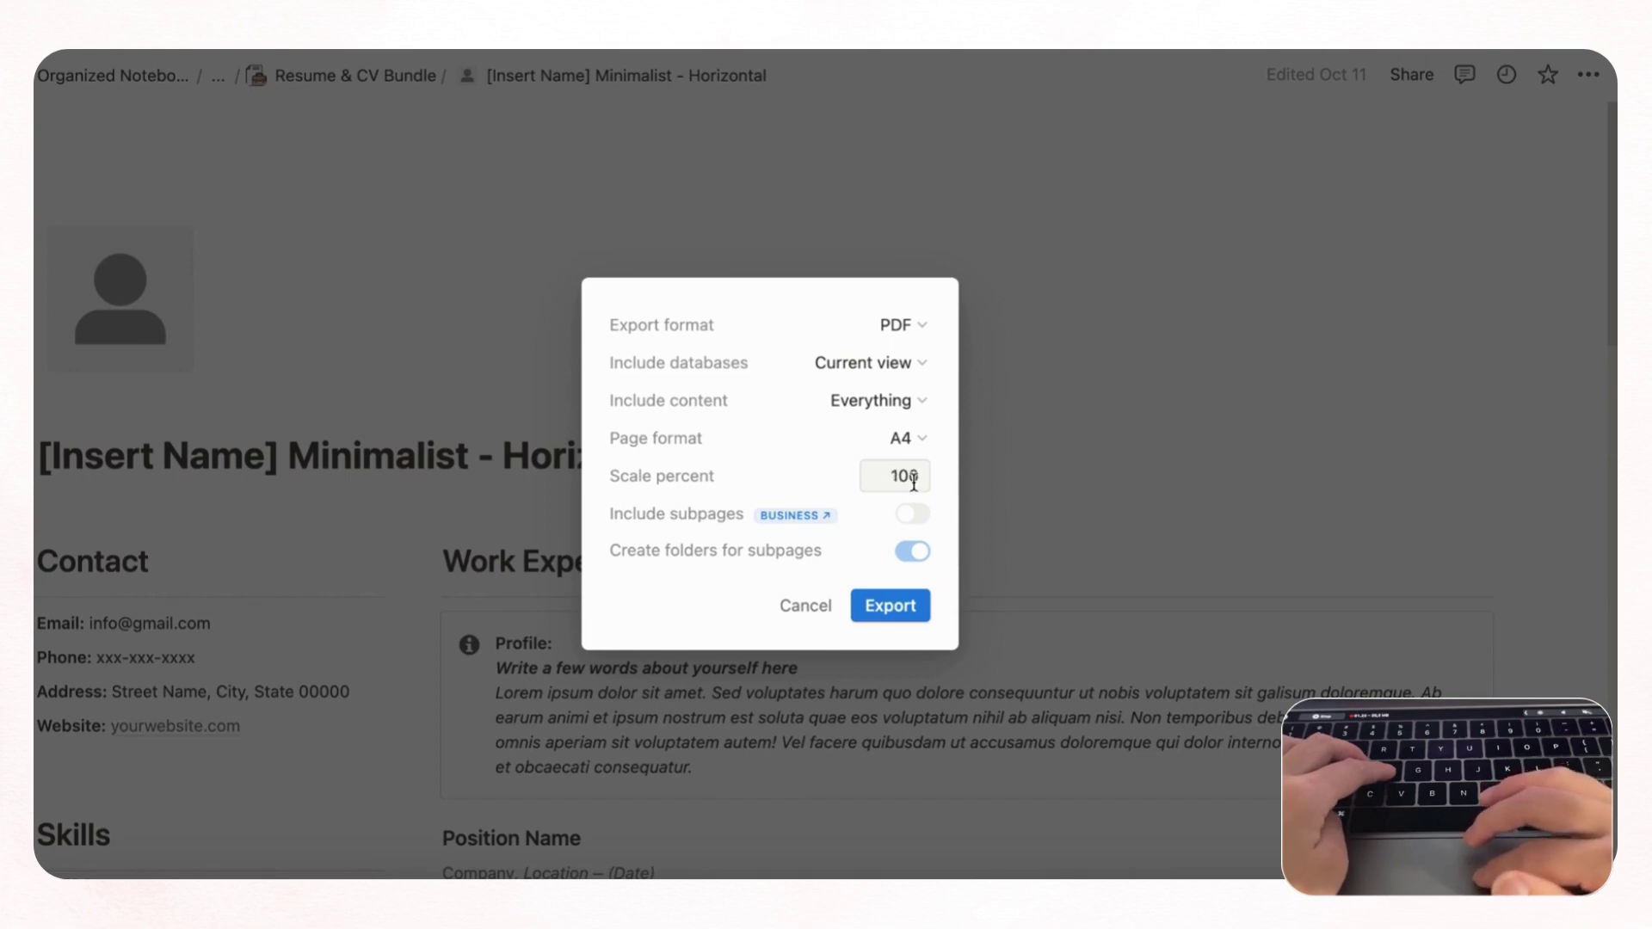
pyautogui.moveTo(711, 505)
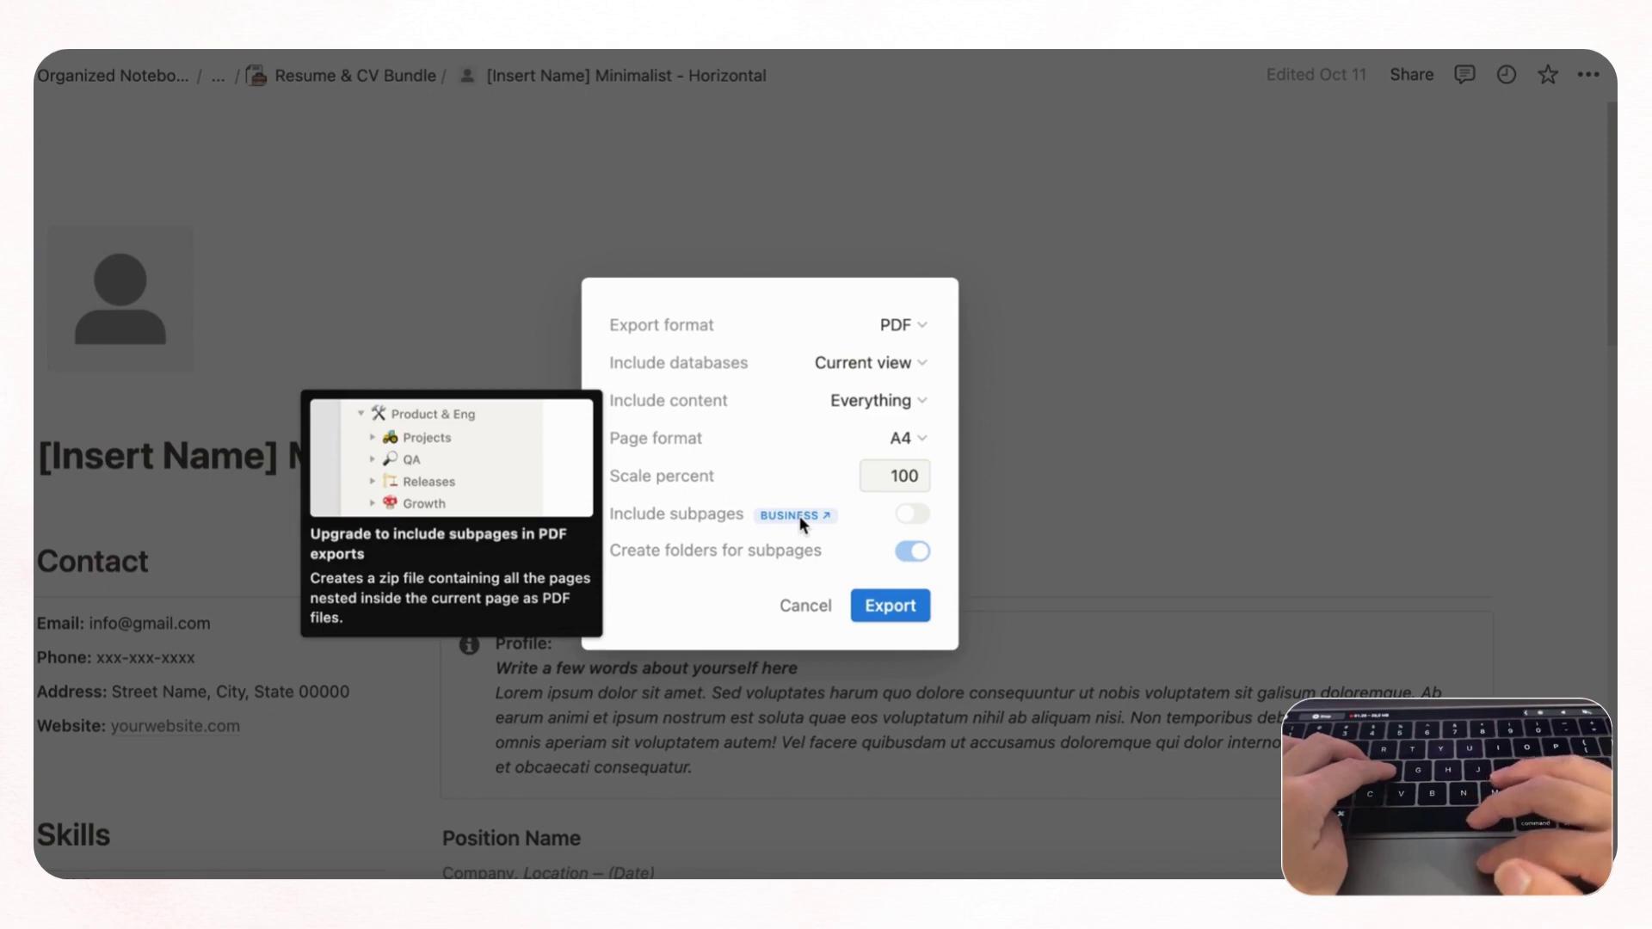
pyautogui.moveTo(831, 513)
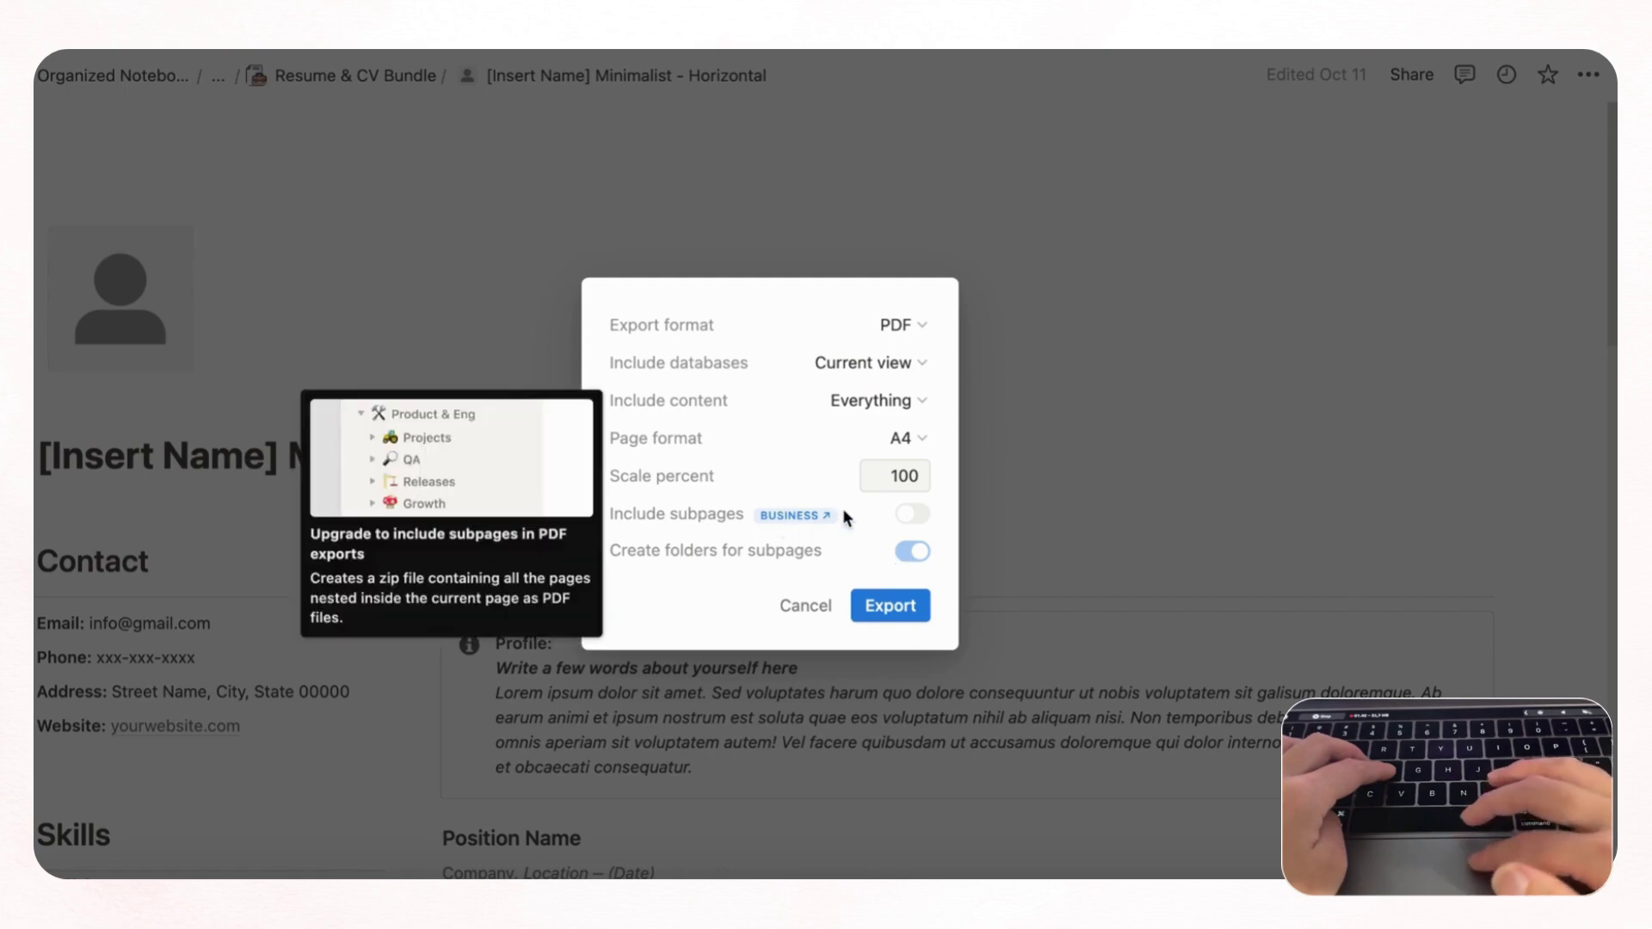
# Export the resume as a PDF and view it in Acrobat with the tools panel hidden.
pyautogui.click(906, 606)
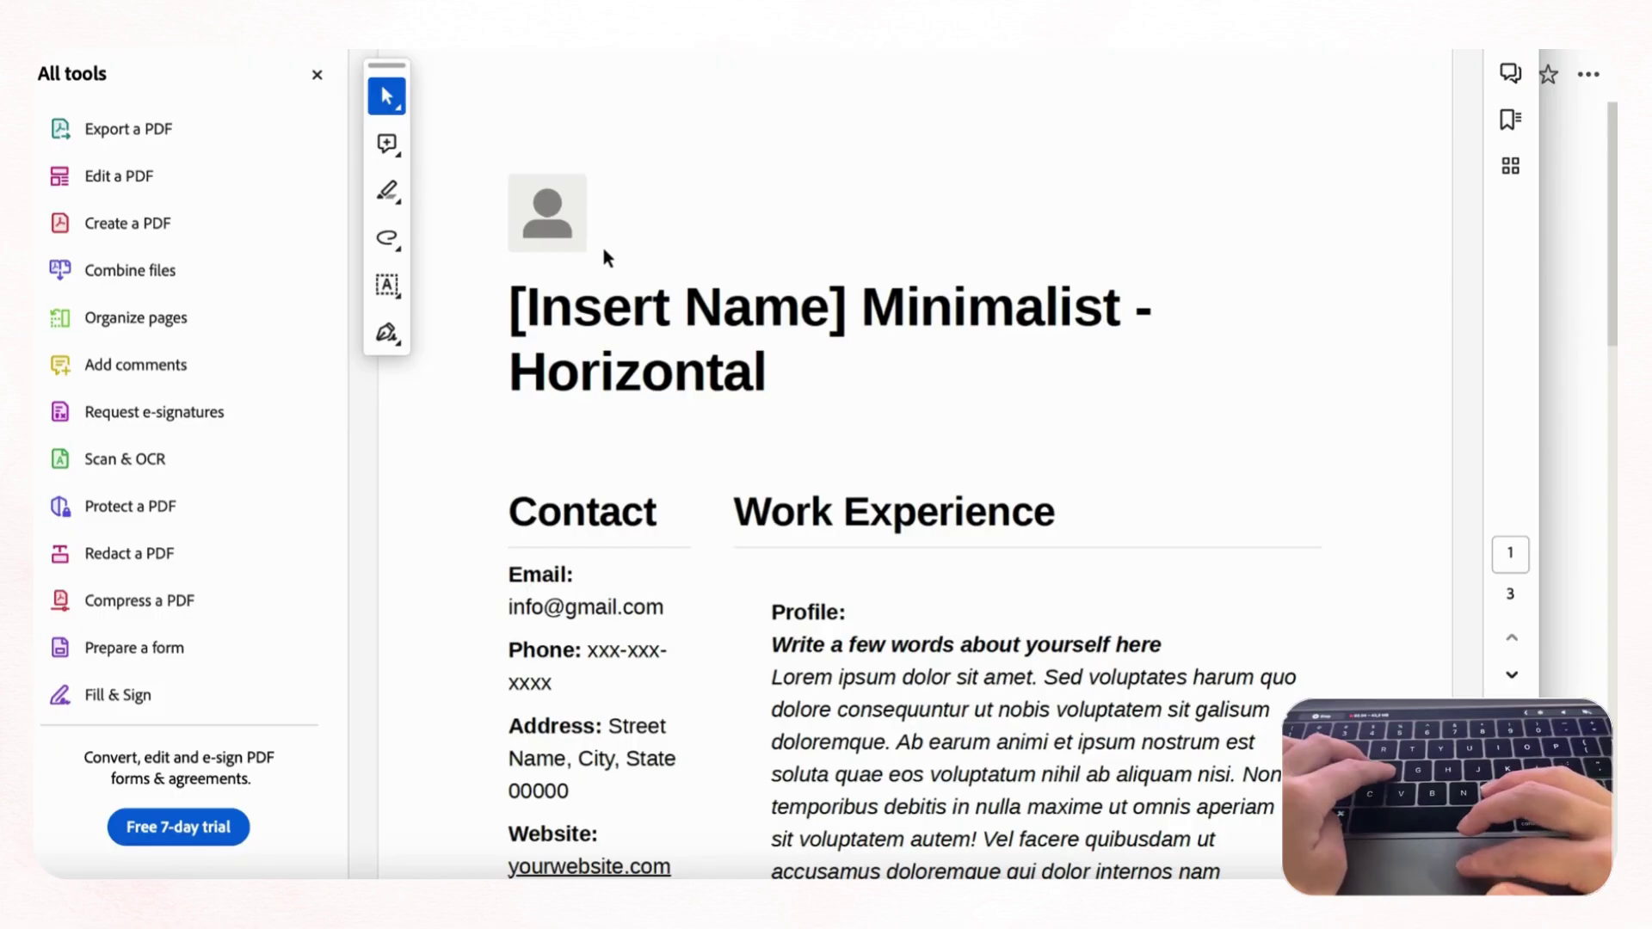
pyautogui.click(315, 78)
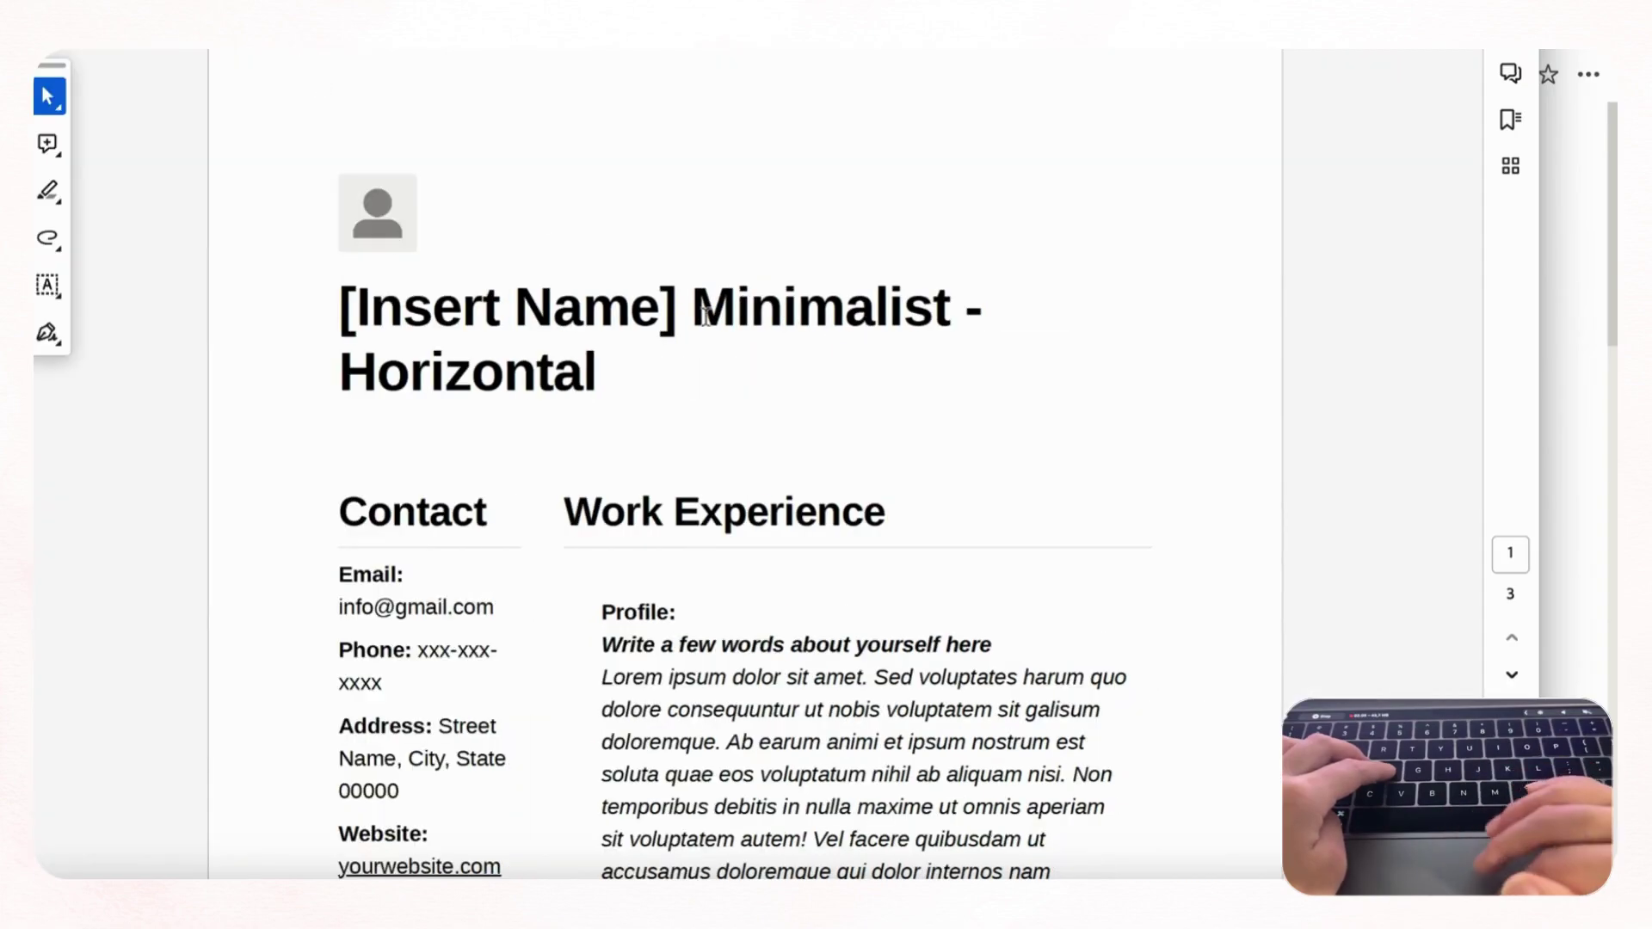
pyautogui.scroll(-5, 705, 318)
pyautogui.scroll(-3, 706, 320)
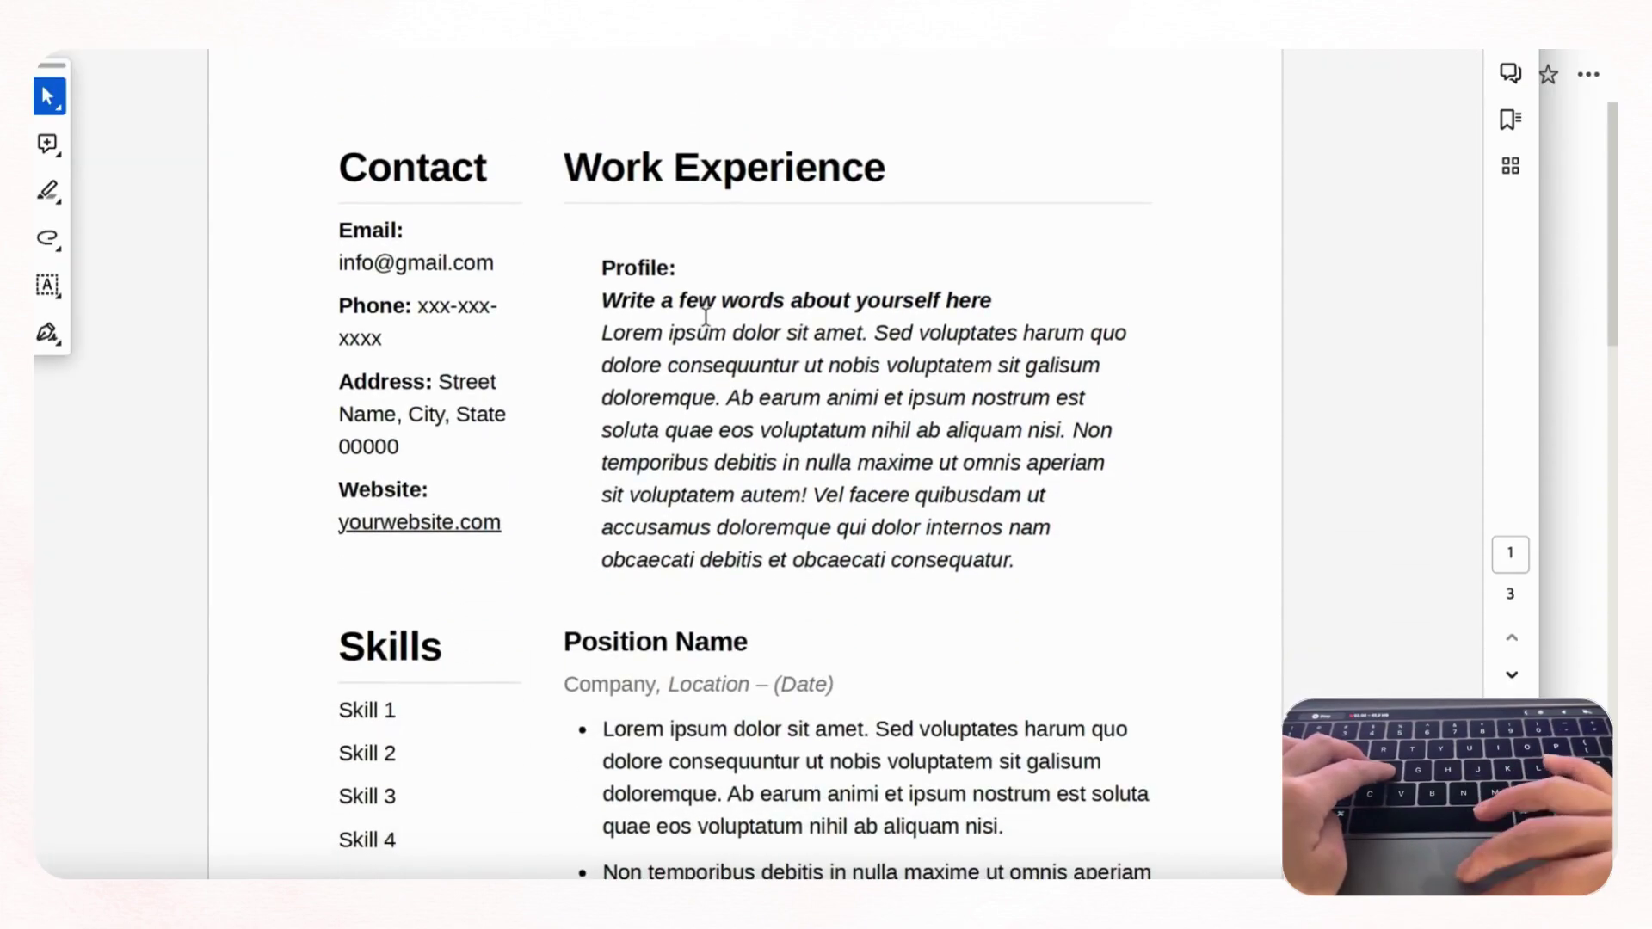
pyautogui.scroll(-7, 706, 318)
pyautogui.scroll(-17, 705, 319)
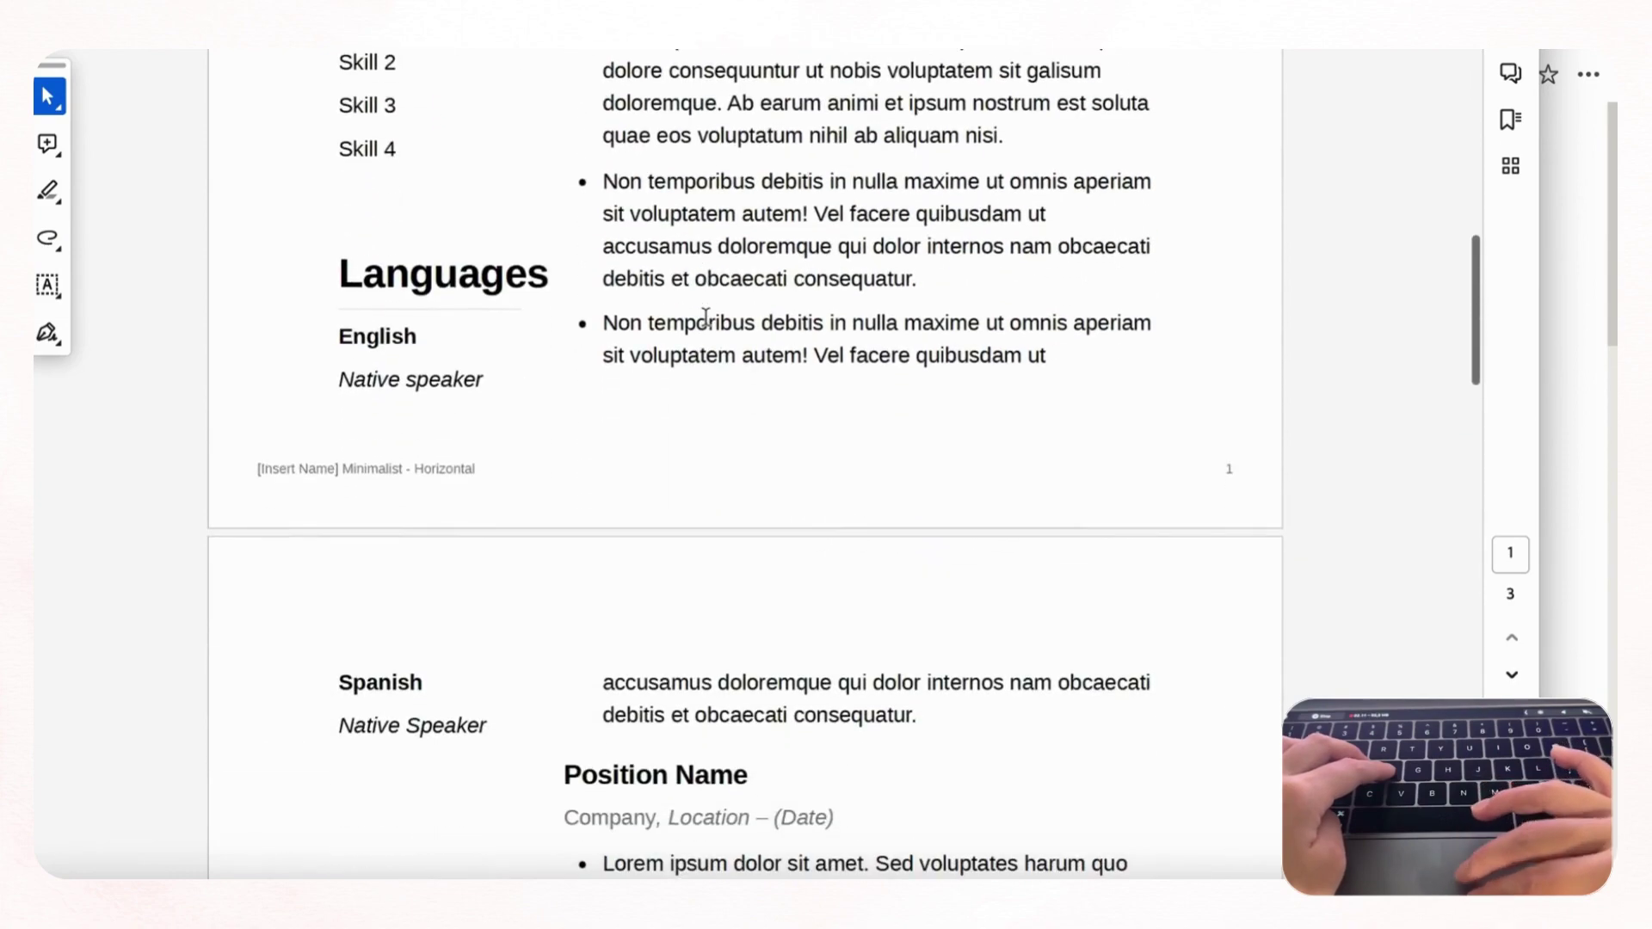
# Review all three pages of the exported PDF, scrolling down and back through them.
pyautogui.scroll(-20, 705, 319)
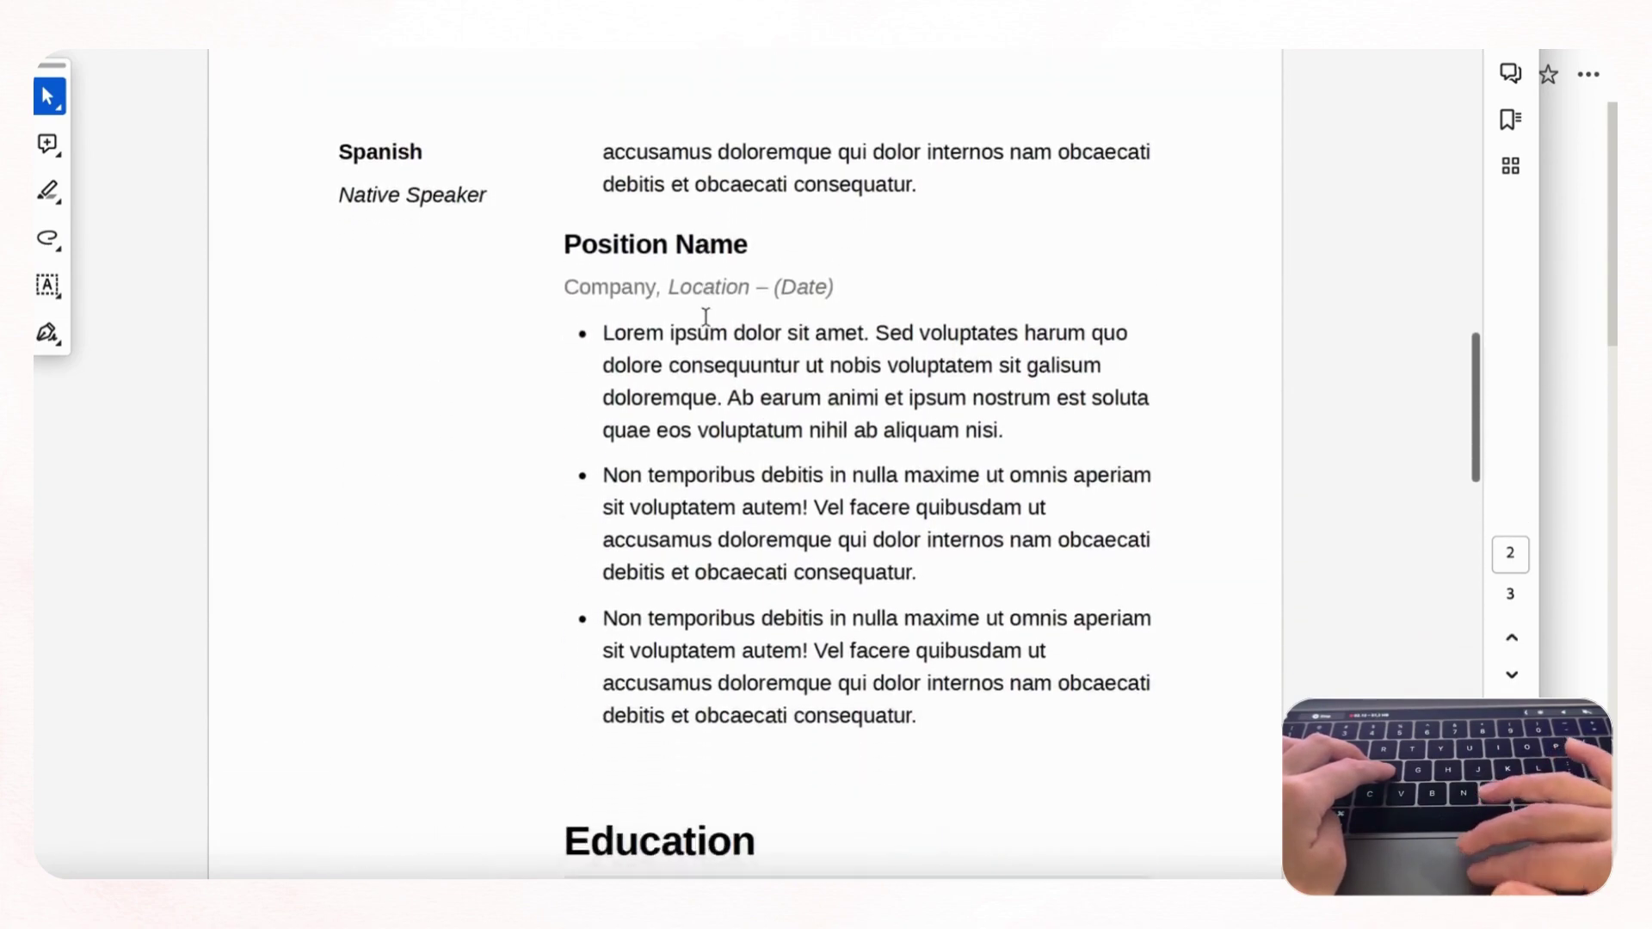
pyautogui.scroll(-20, 705, 318)
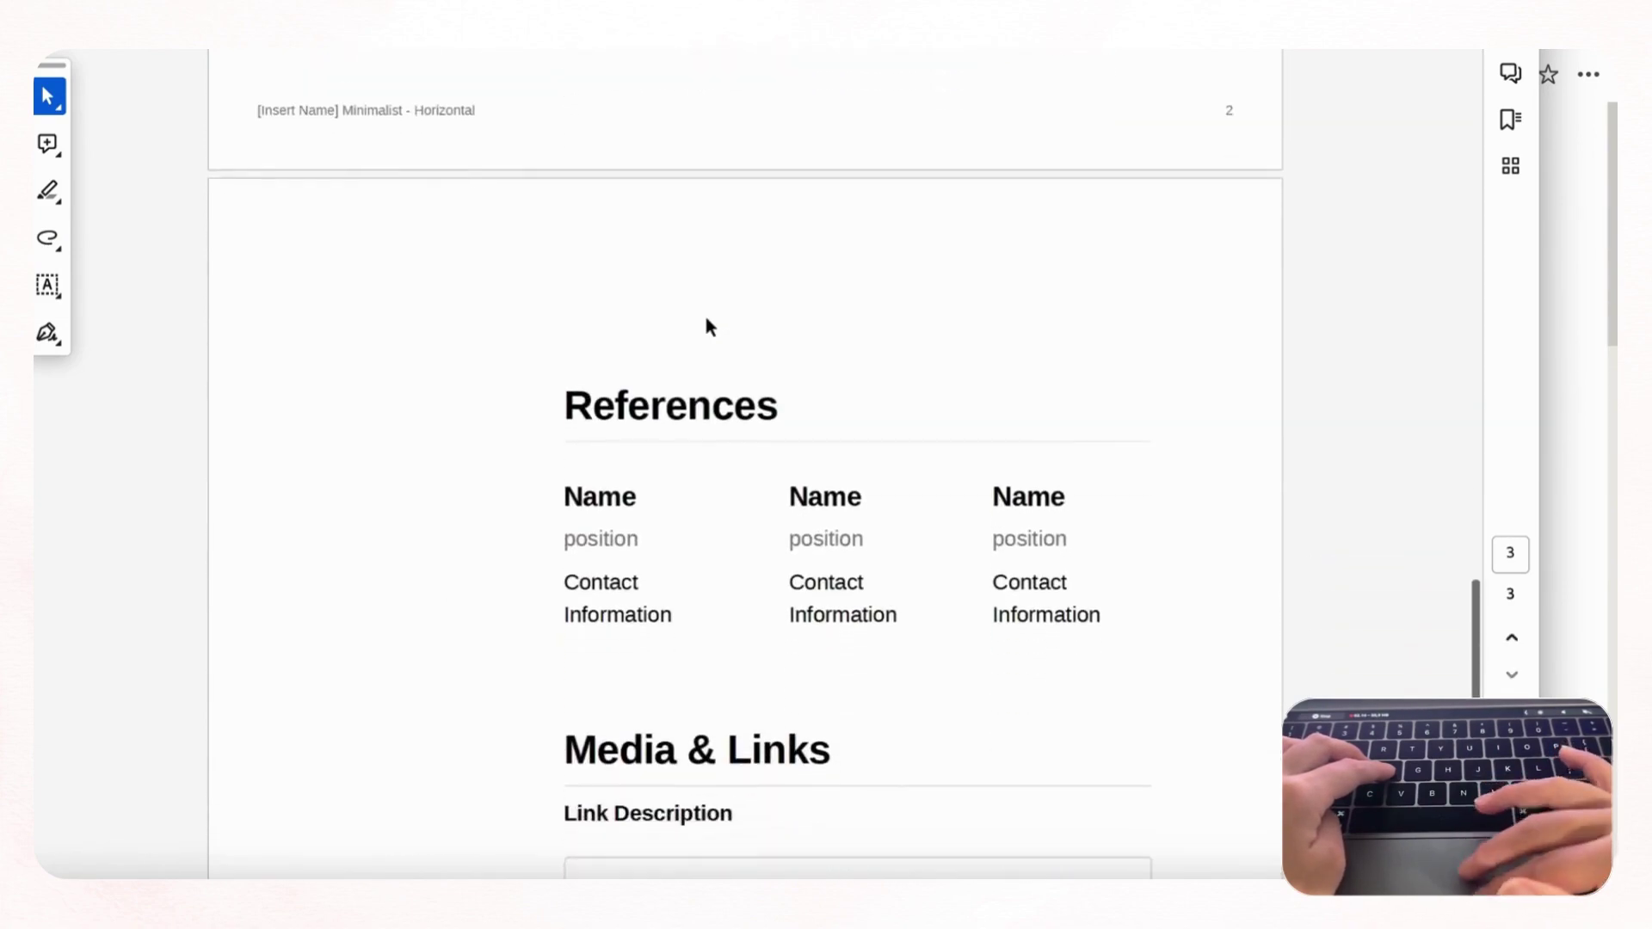
pyautogui.scroll(17, 705, 318)
pyautogui.scroll(20, 705, 317)
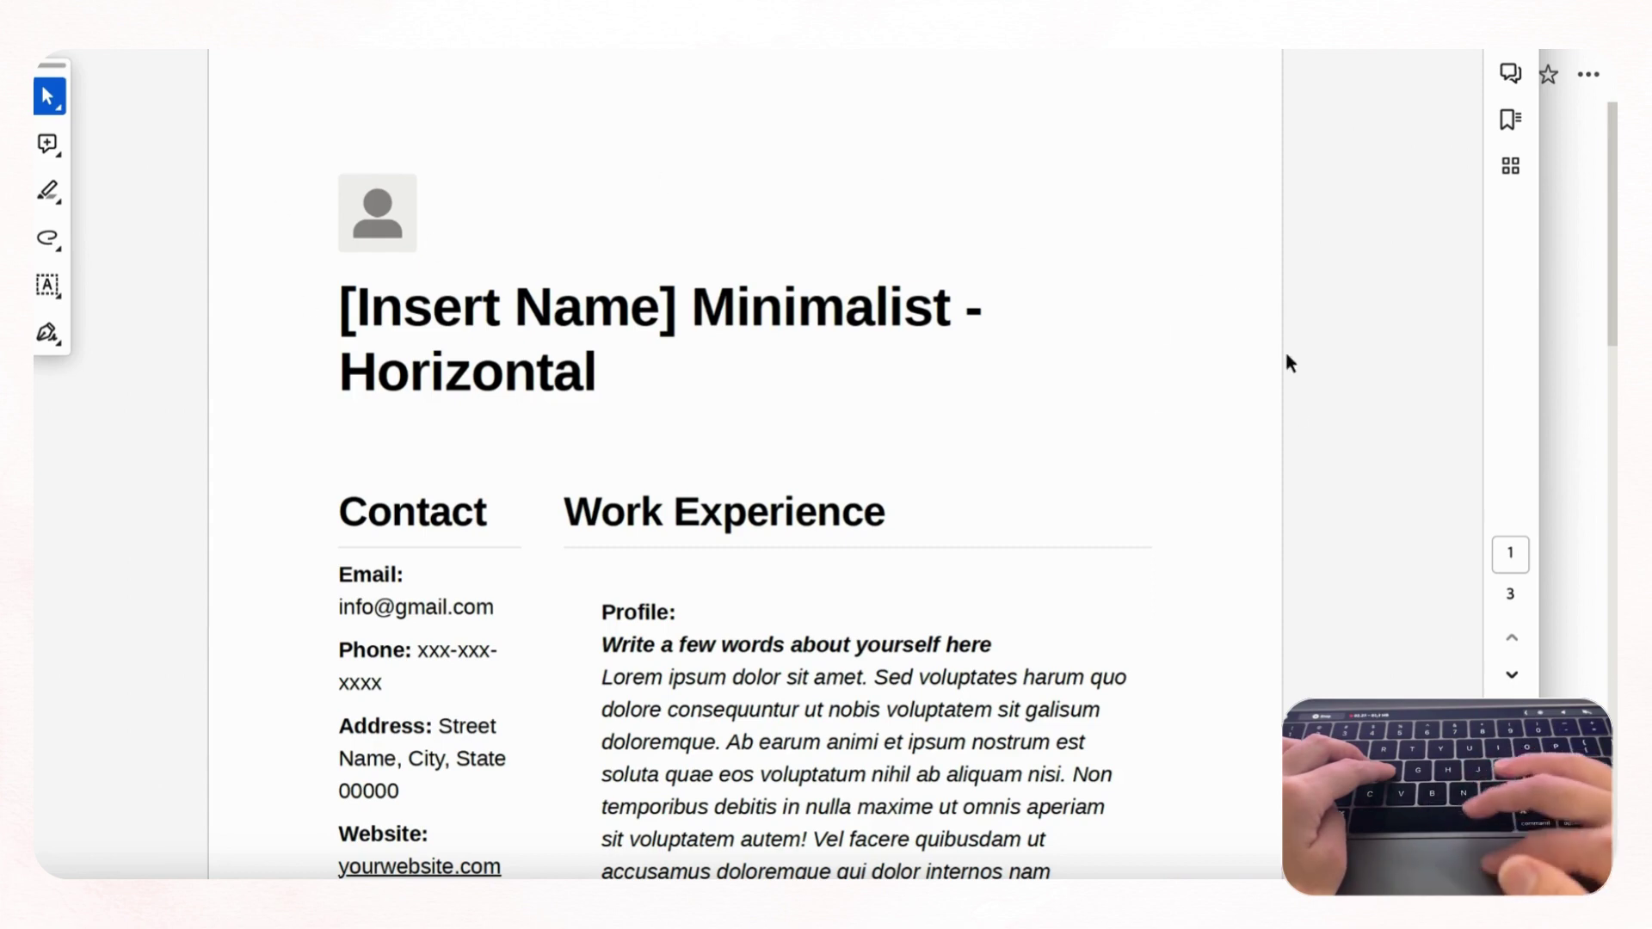
pyautogui.scroll(-5, 922, 310)
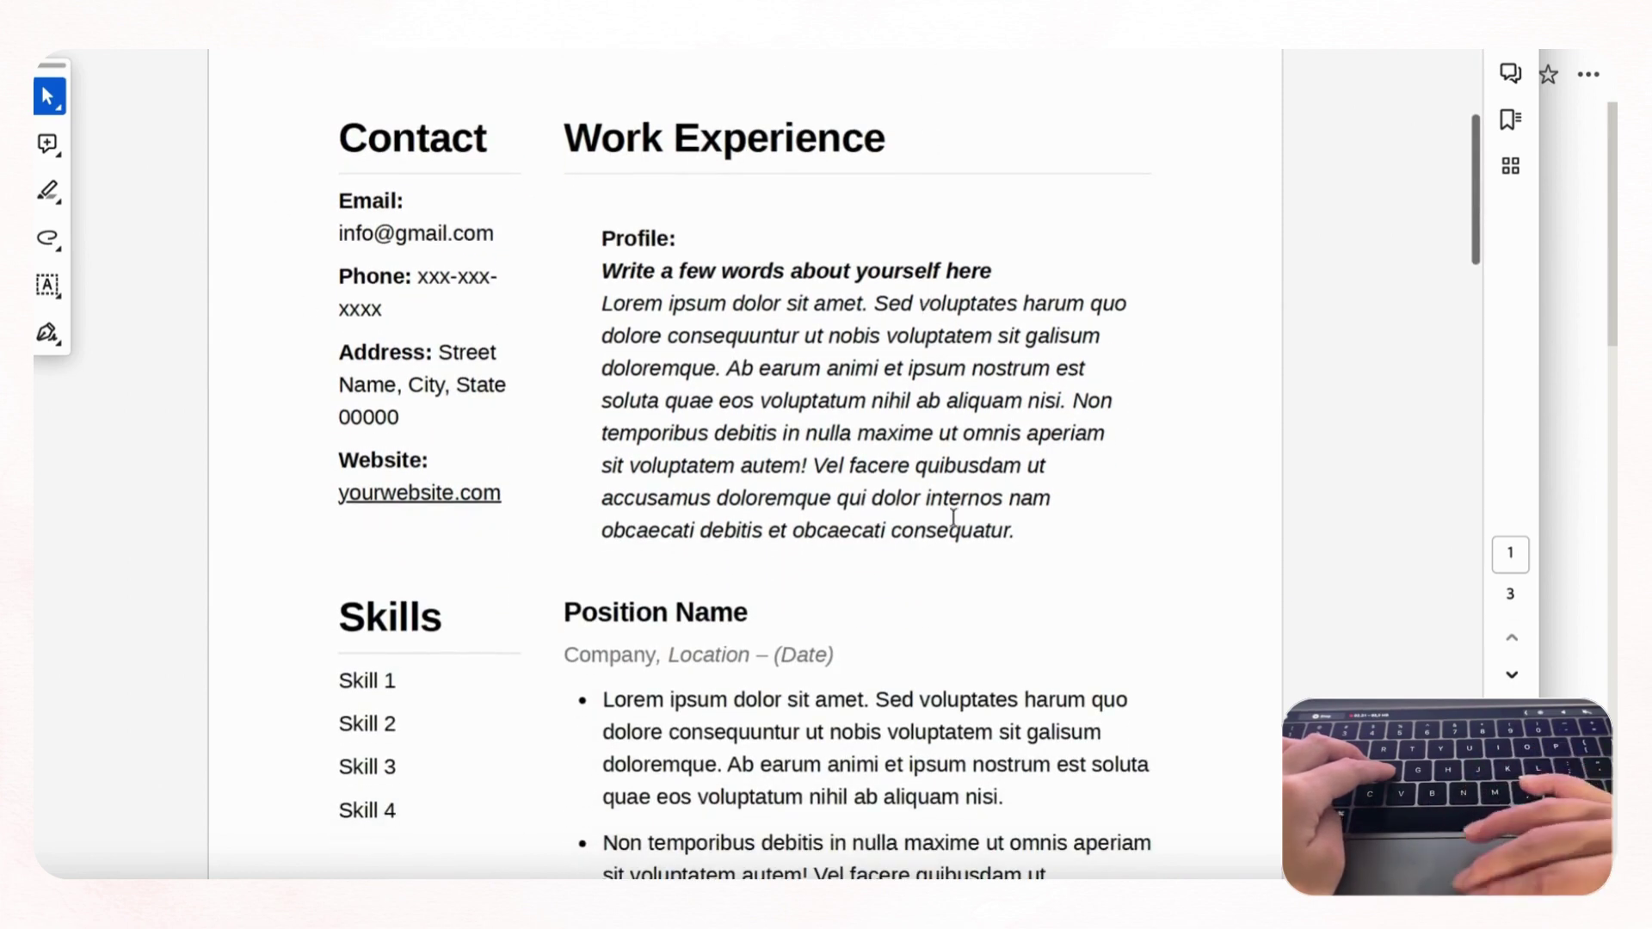
pyautogui.scroll(-5, 953, 517)
pyautogui.scroll(-5, 953, 516)
pyautogui.scroll(-4, 952, 517)
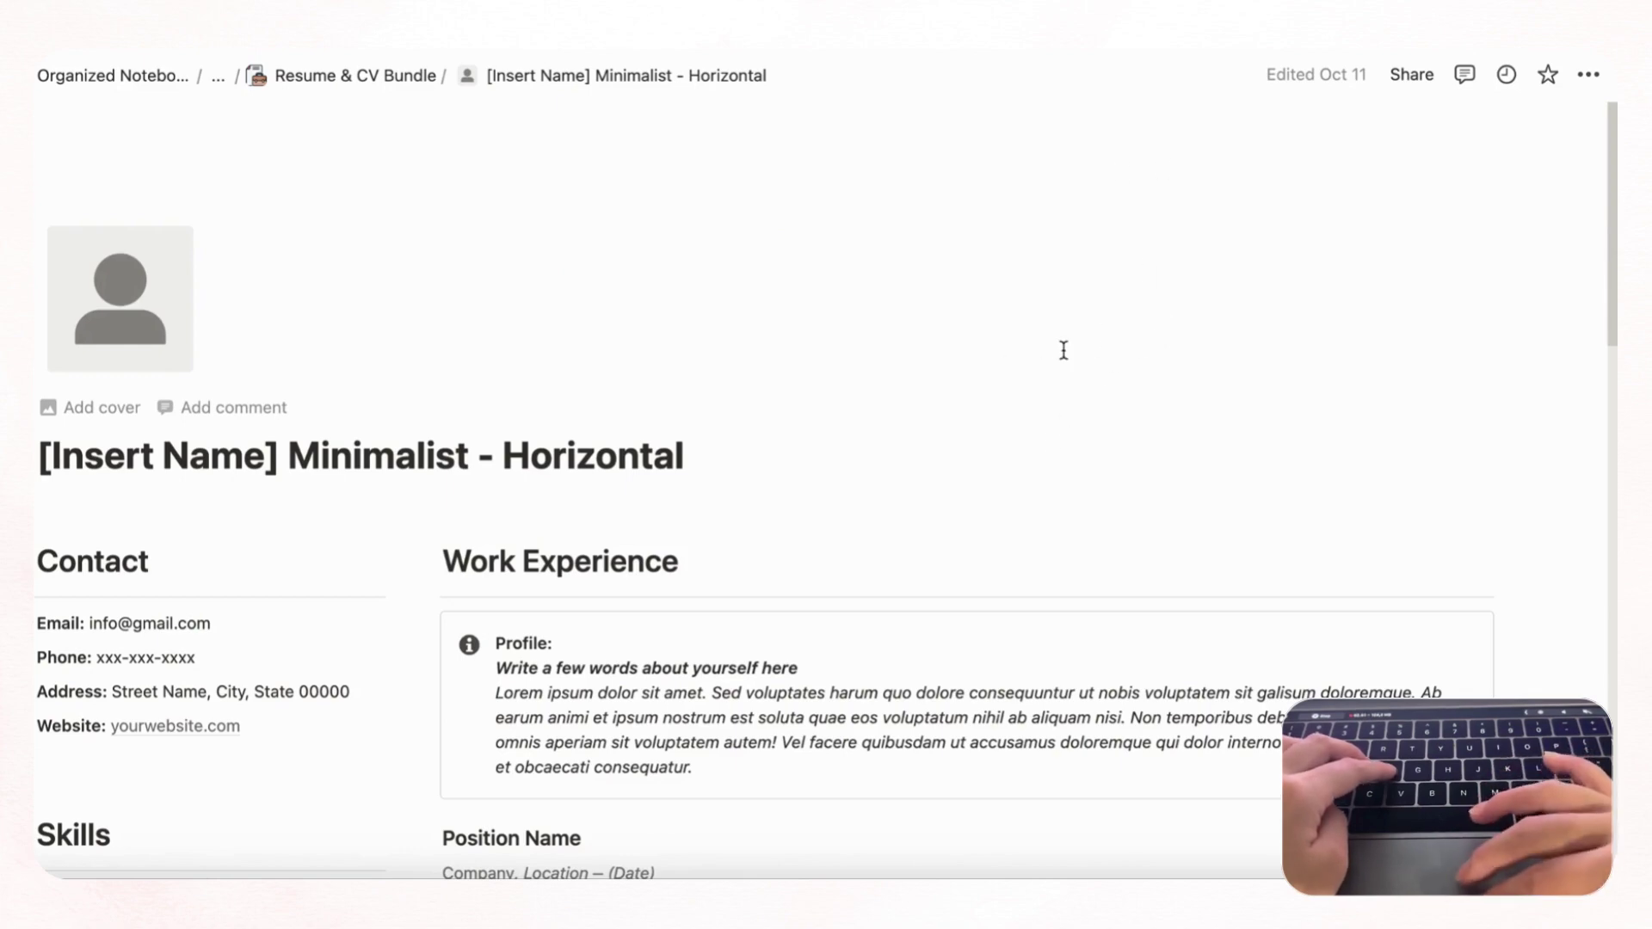
# Capture the whole resume page with the Full Page Screenshot shortcut Alt+Shift+P.
pyautogui.scroll(-2, 1063, 350)
pyautogui.scroll(2, 1064, 350)
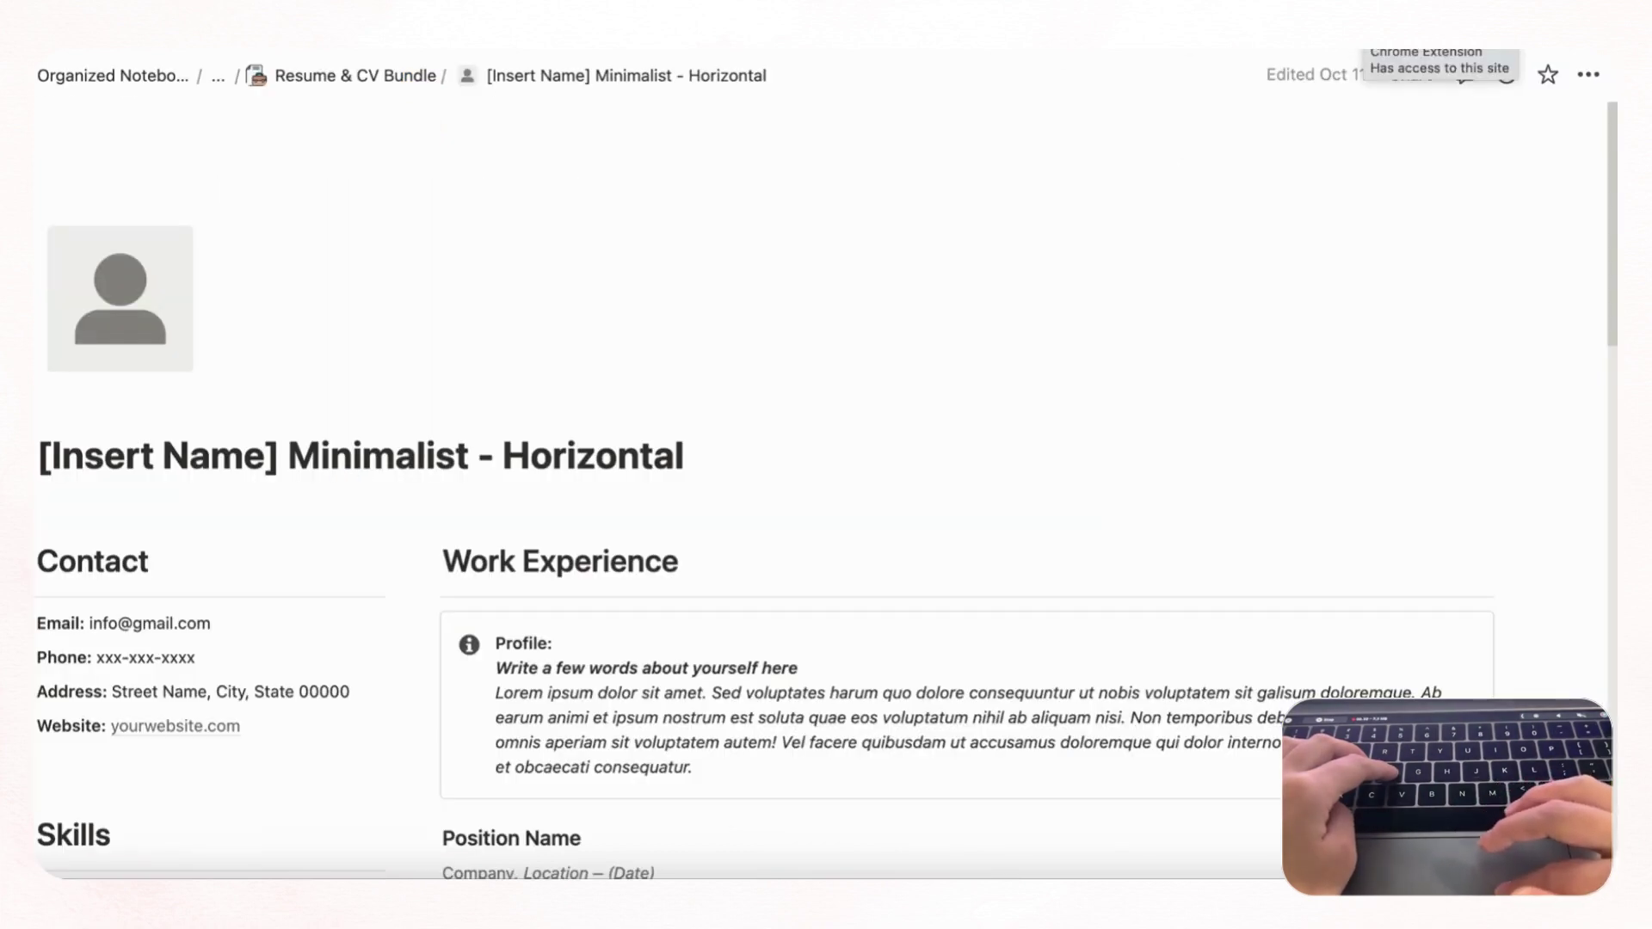
pyautogui.hotkey('alt', 'shift', 'p')
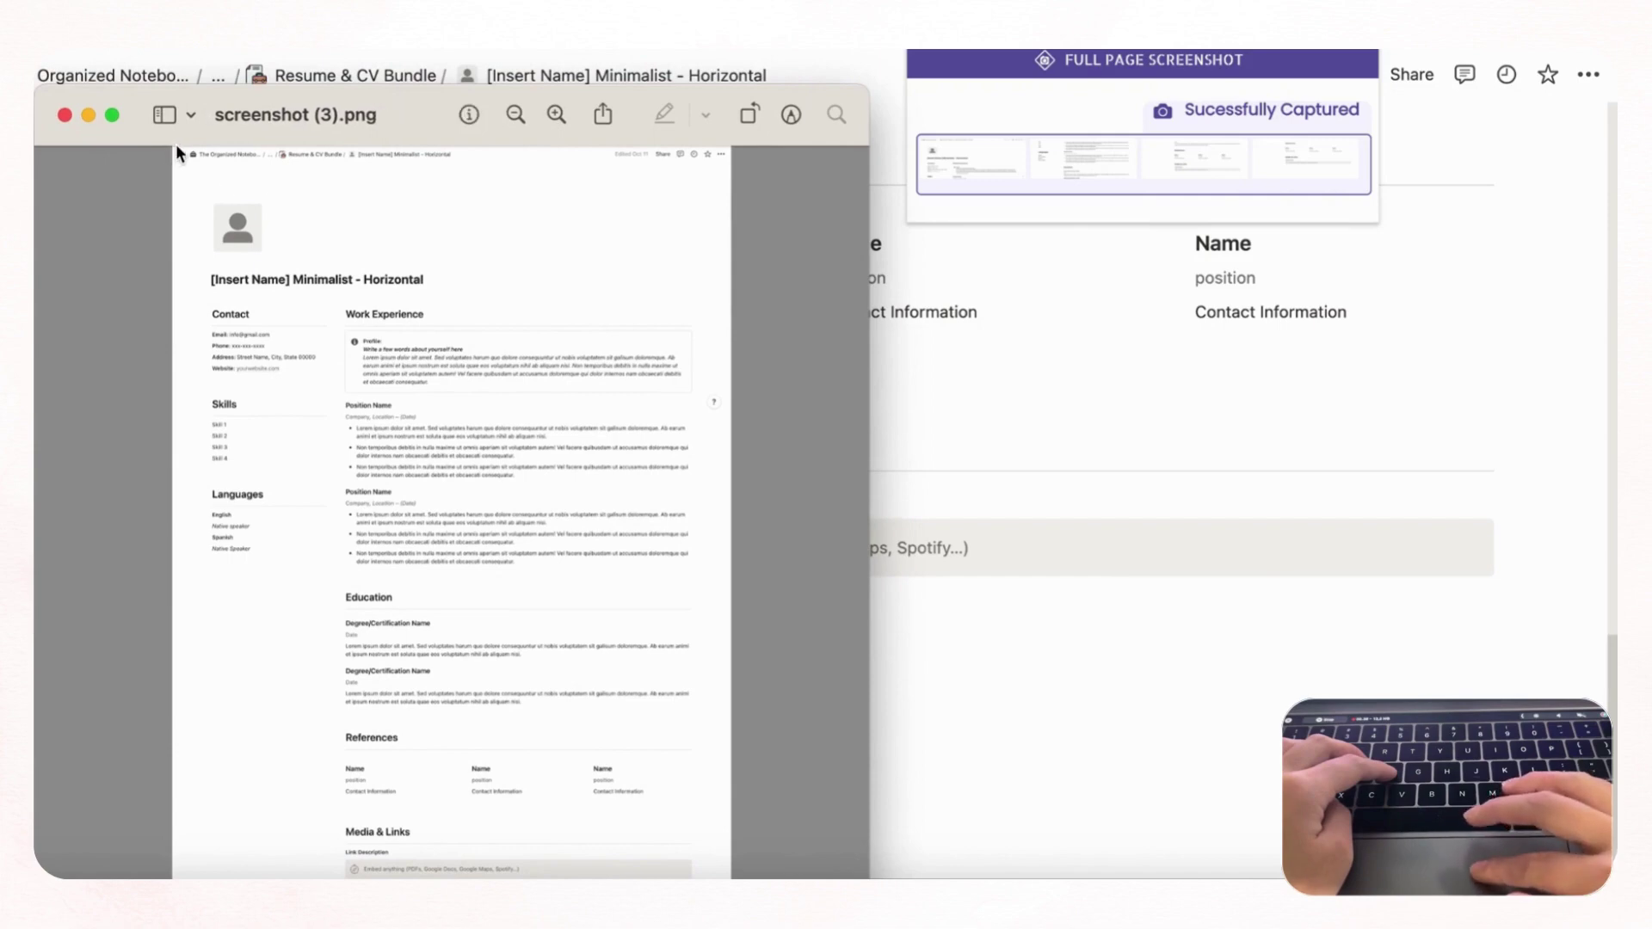
# Delete the top navigation strip from the screenshot and export it as a .pdf file.
pyautogui.moveTo(172, 147); pyautogui.dragTo(732, 167)
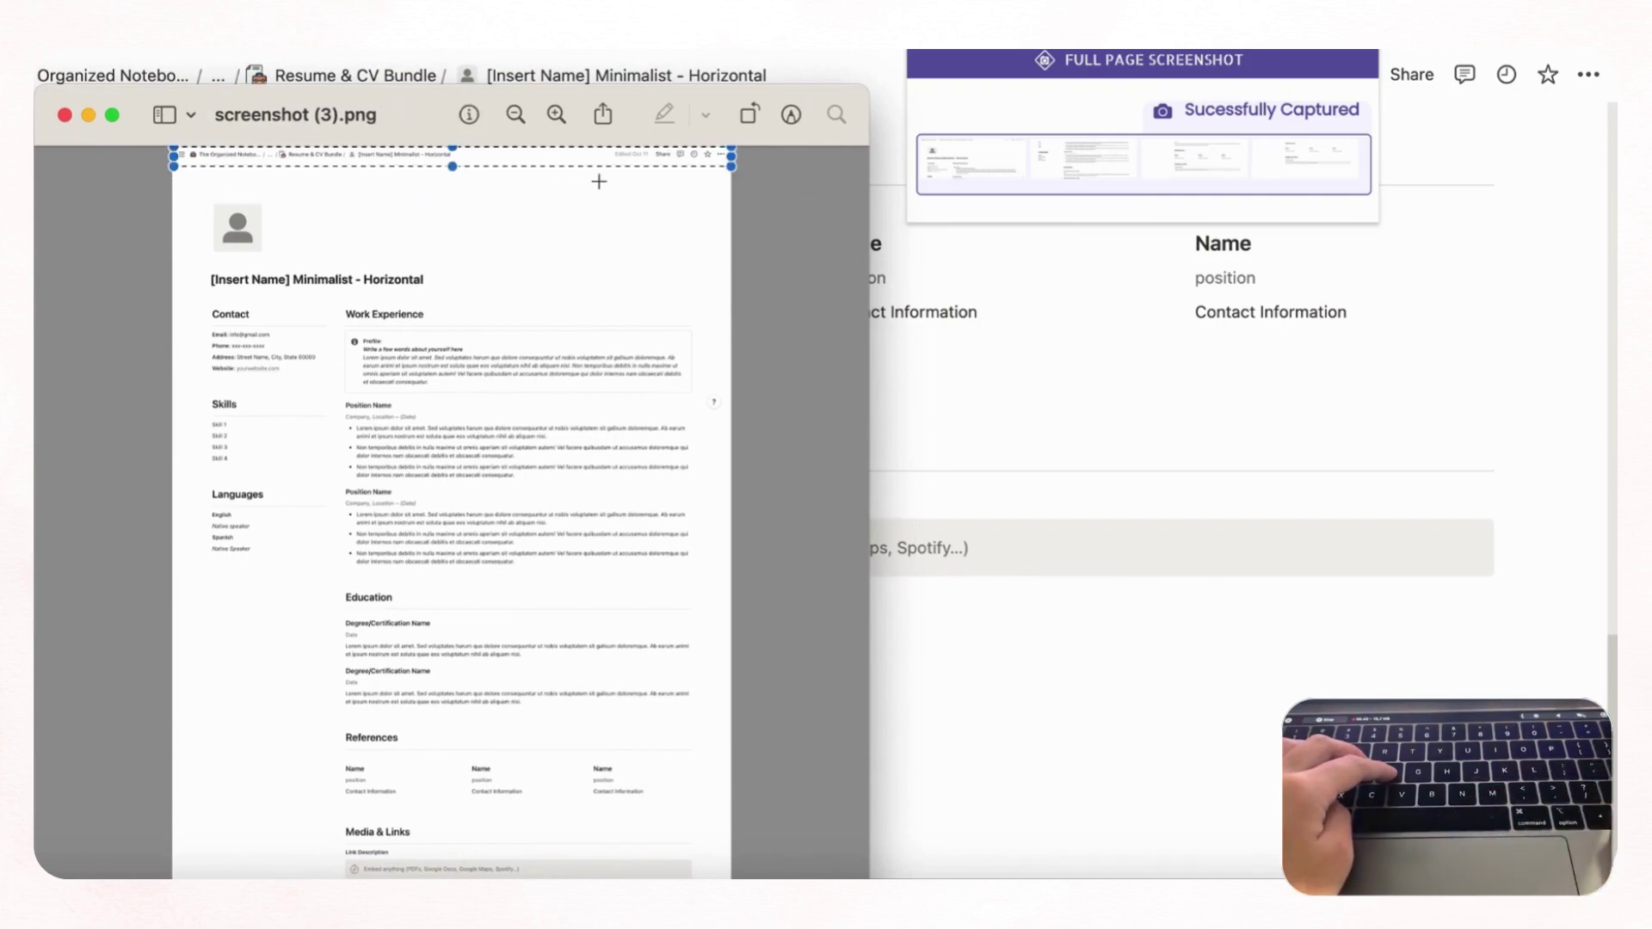
pyautogui.press('BackSpace')
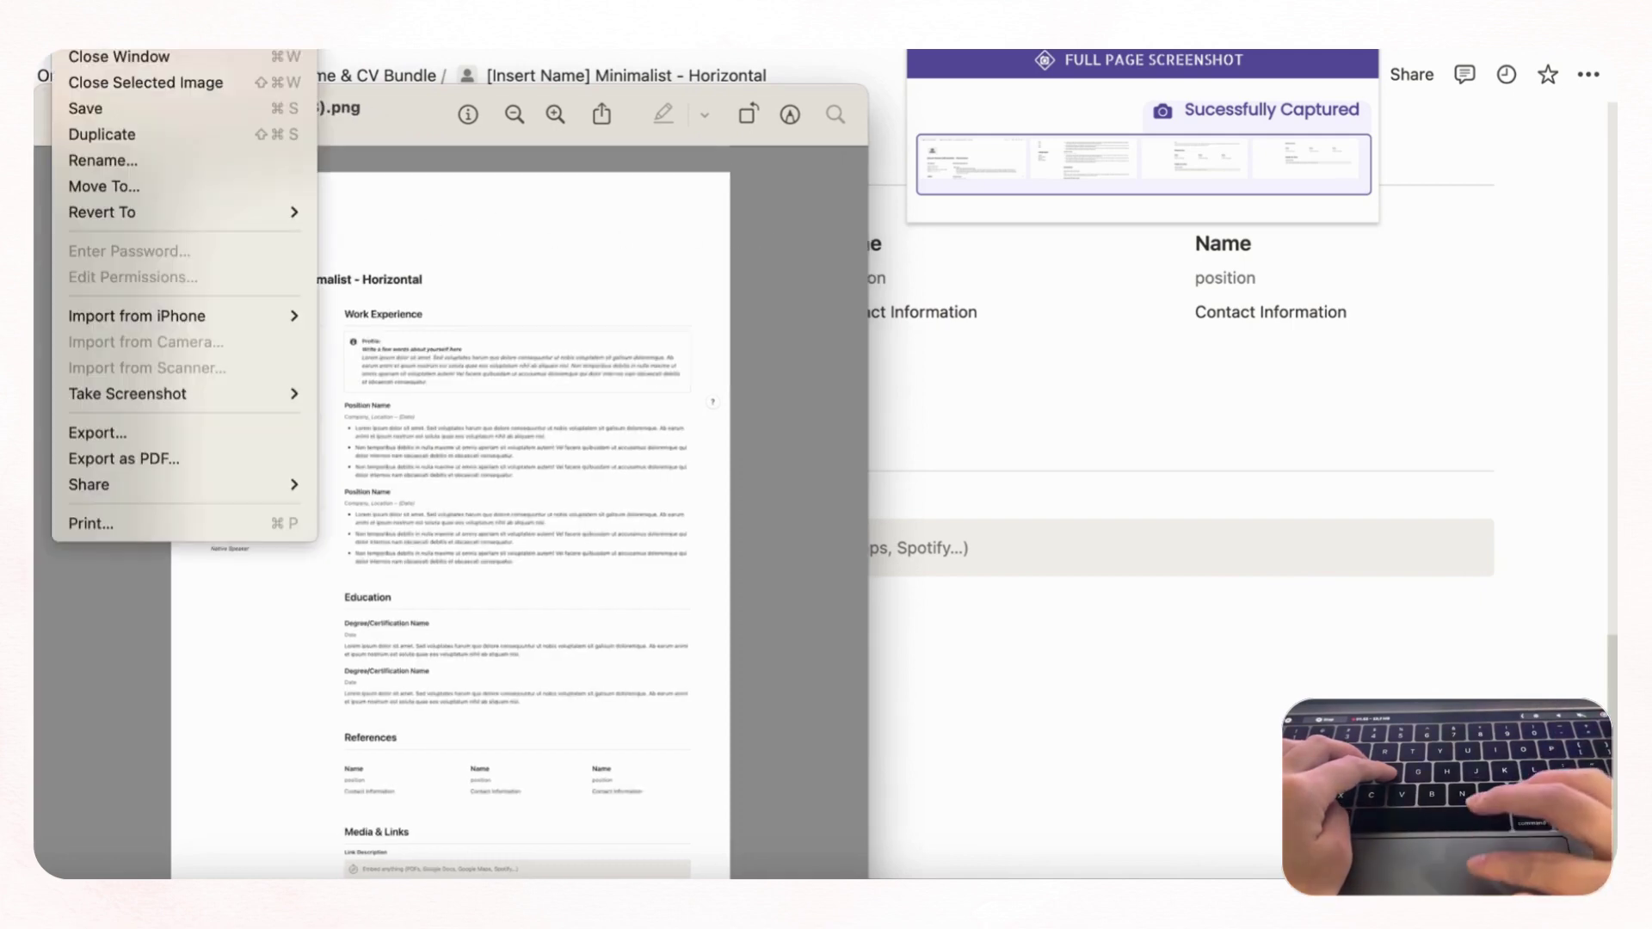
pyautogui.click(154, 459)
pyautogui.click(644, 595)
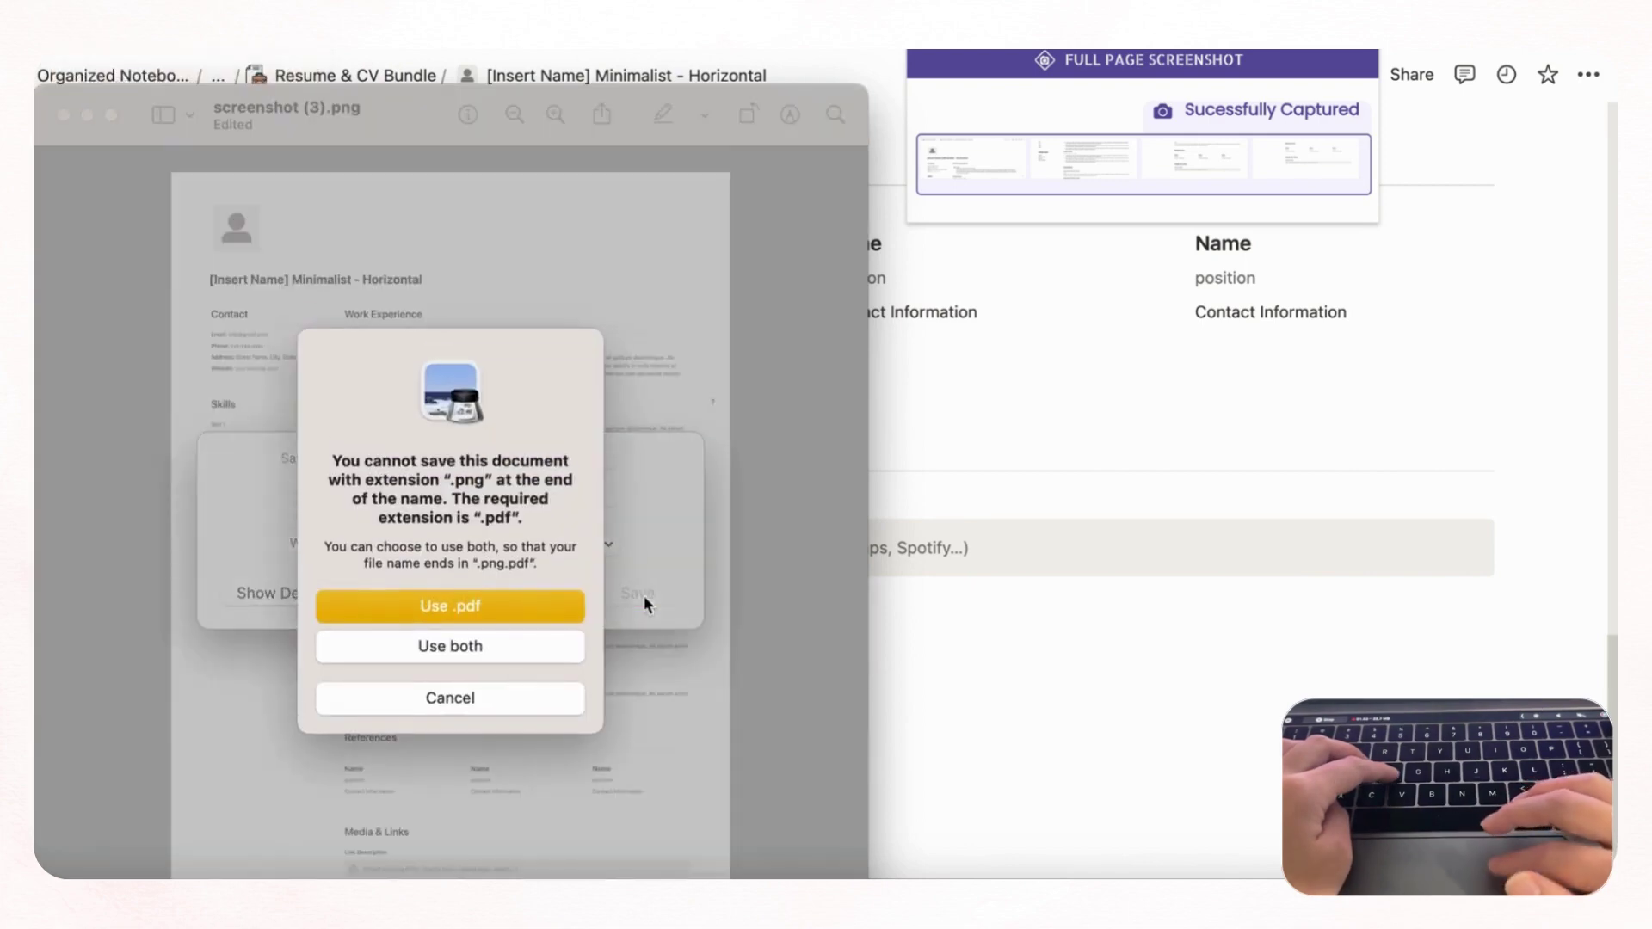
pyautogui.click(526, 611)
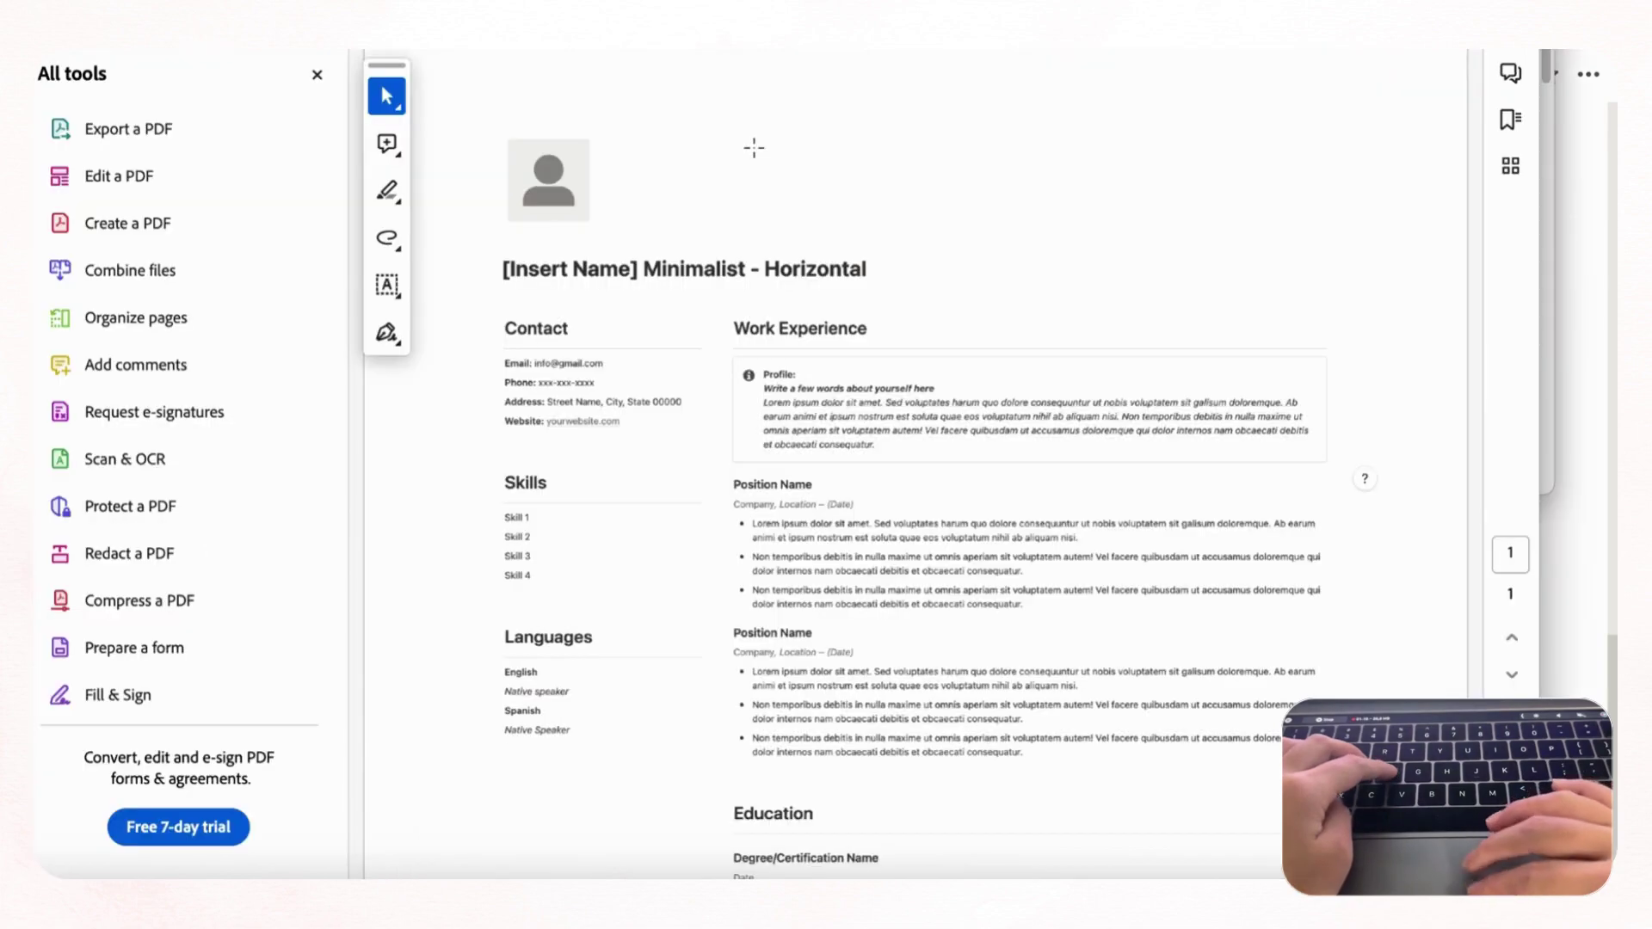
pyautogui.scroll(-5, 753, 148)
pyautogui.scroll(-5, 754, 148)
pyautogui.scroll(10, 754, 148)
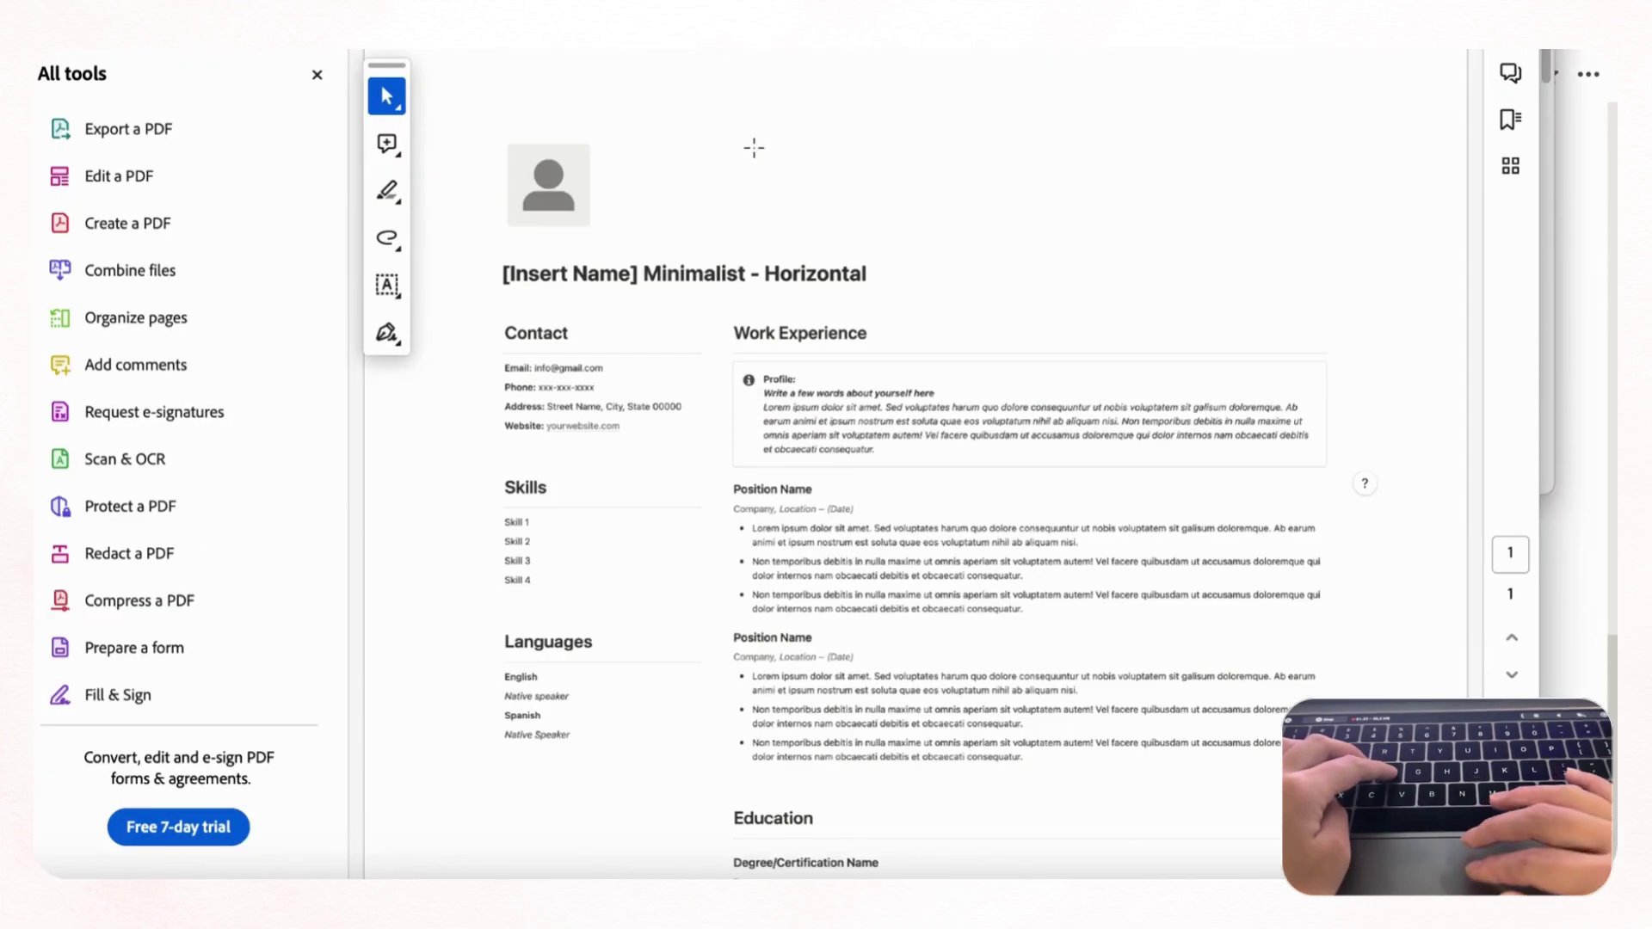